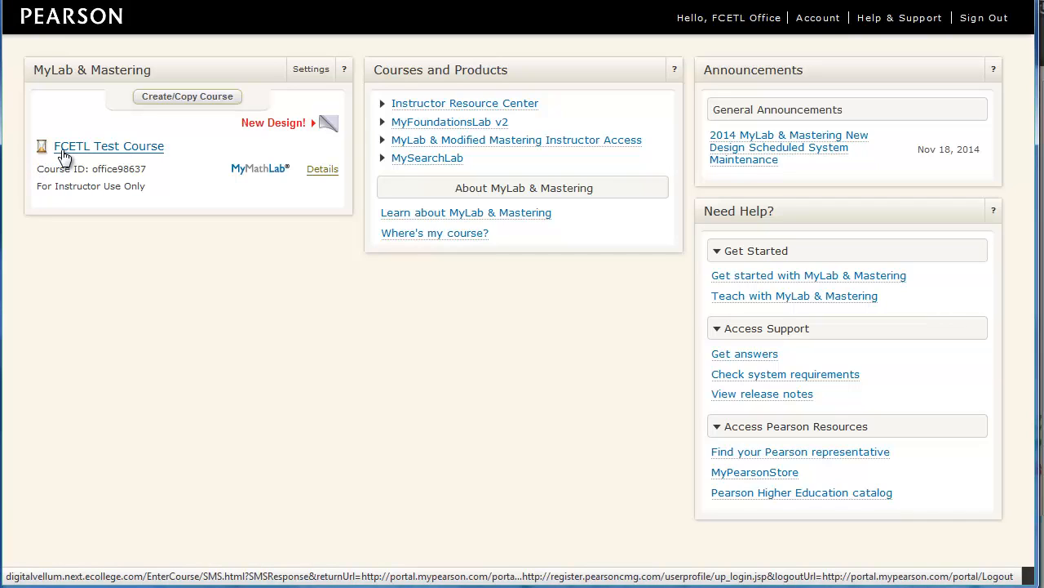
Step: Open the FCETL Test Course's Gradebook under Course Tools and show its Export Data choices
click(65, 153)
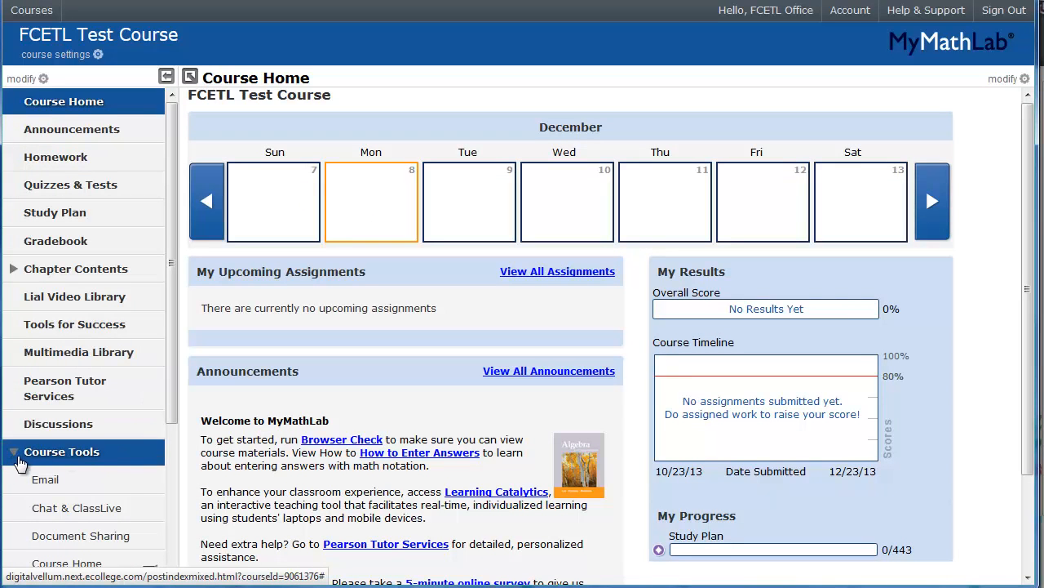
click(12, 453)
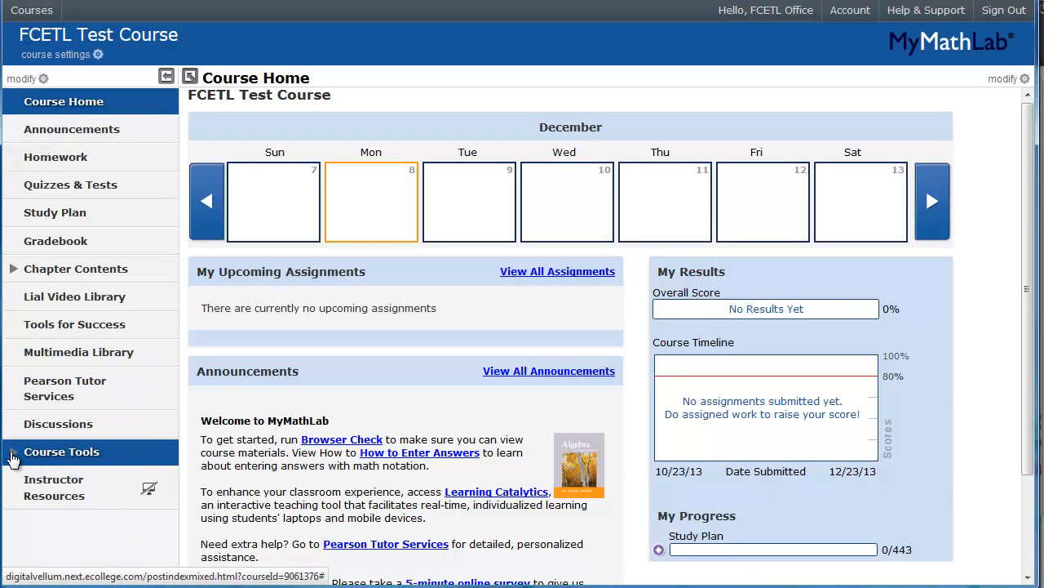
click(12, 457)
scroll(24, 422, down, 3)
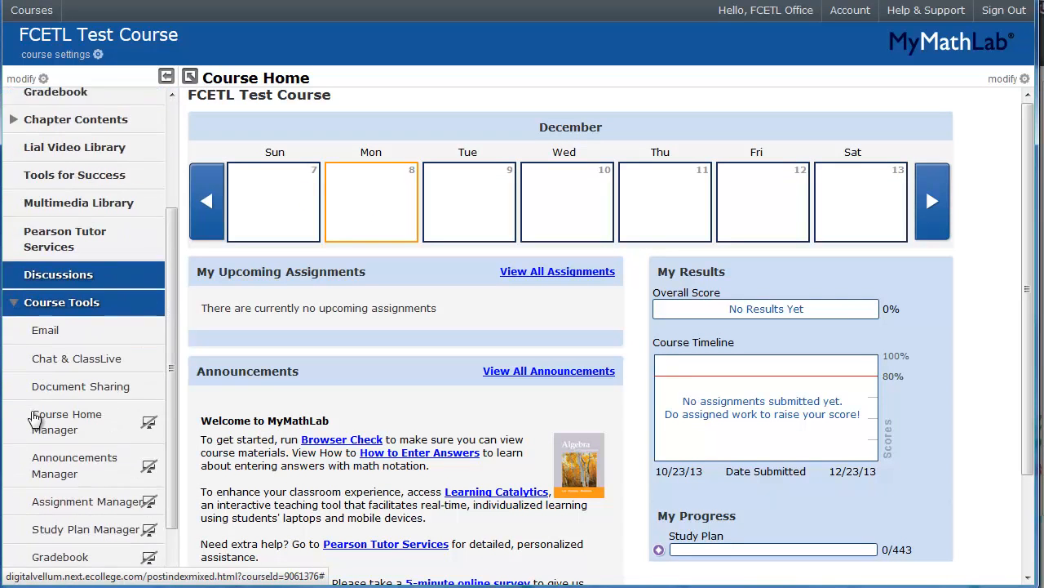
scroll(21, 367, down, 1)
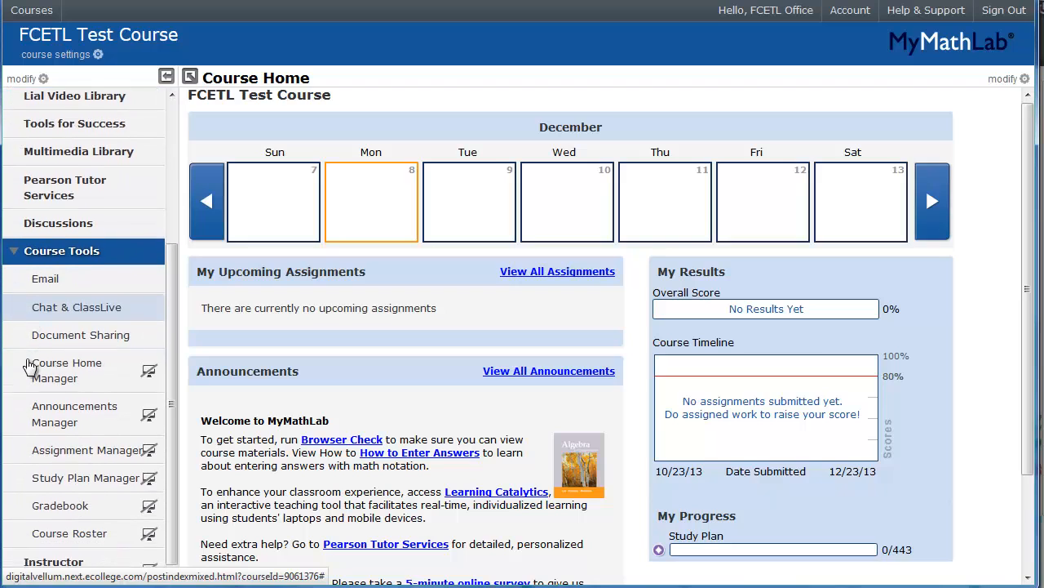
click(54, 502)
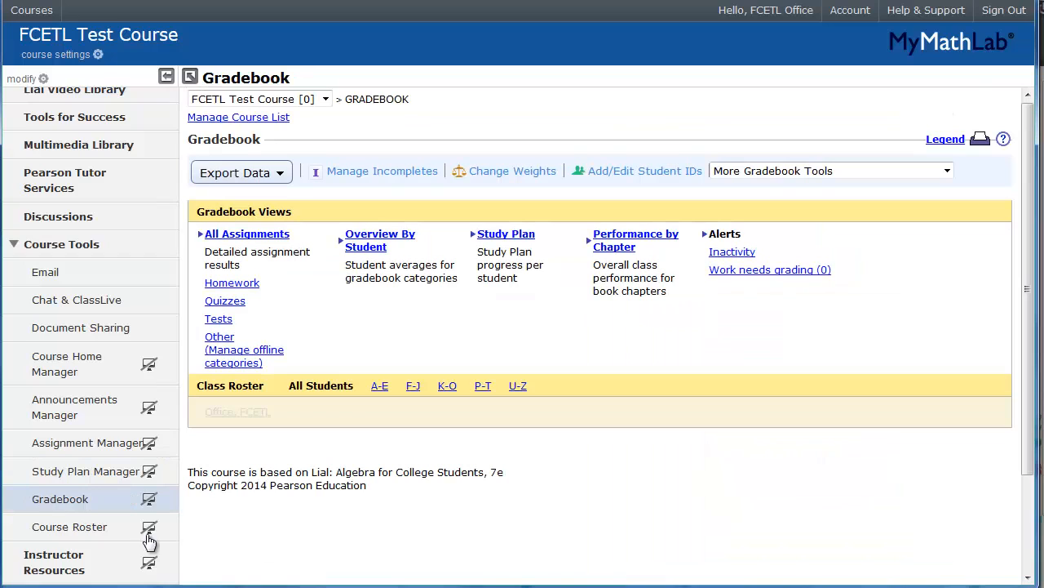
click(263, 181)
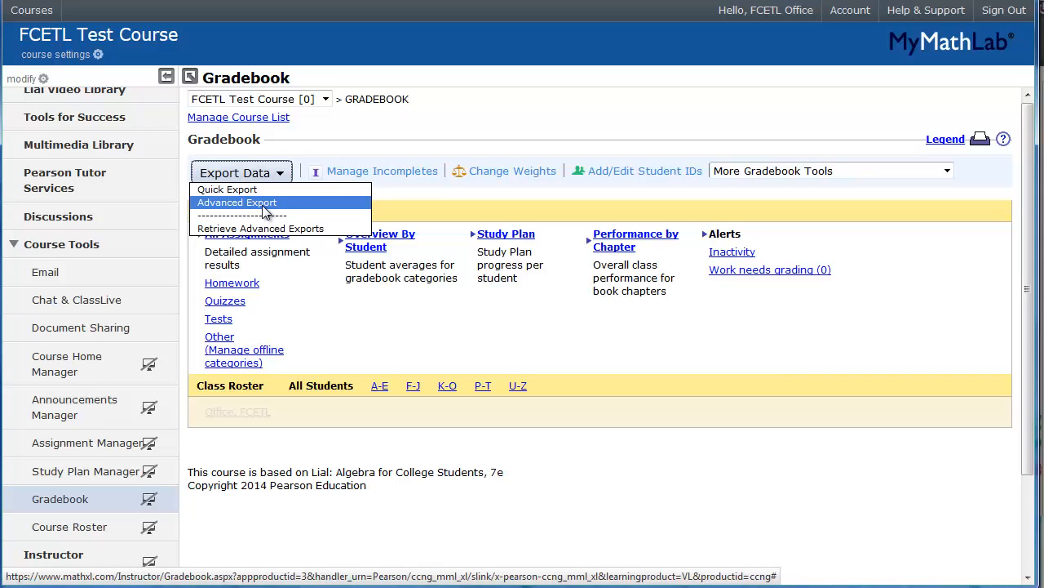
Step: Start an Advanced Export named '2014FA-MATH-1234' and show the export type list
click(266, 211)
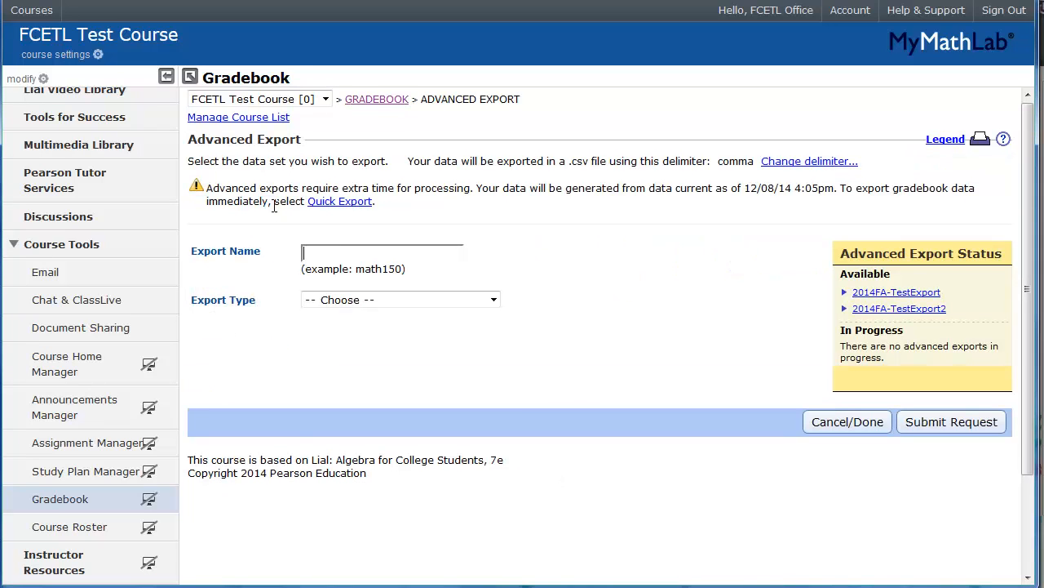
click(335, 256)
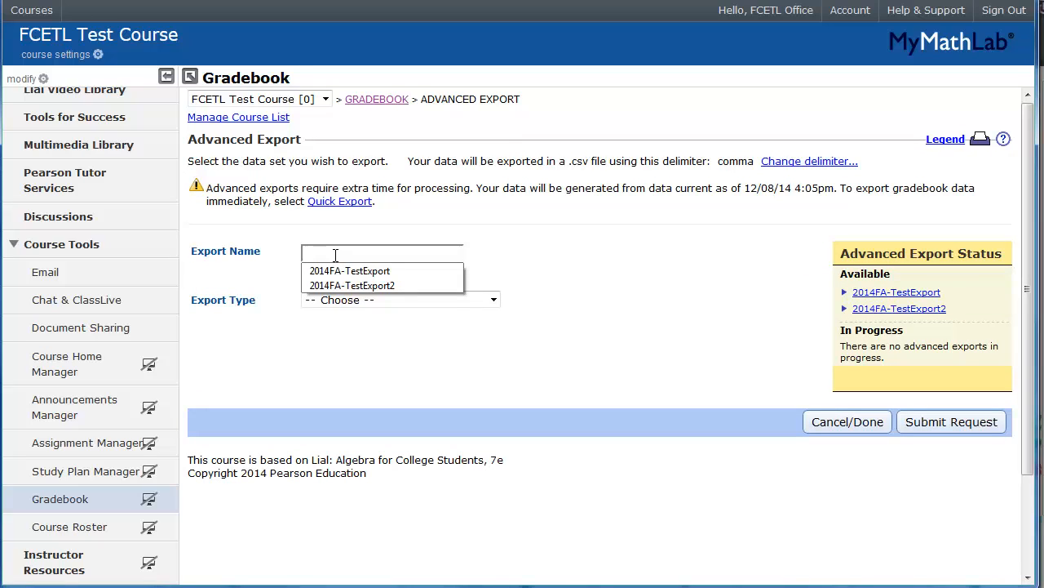
text(2014FA-MATH-)
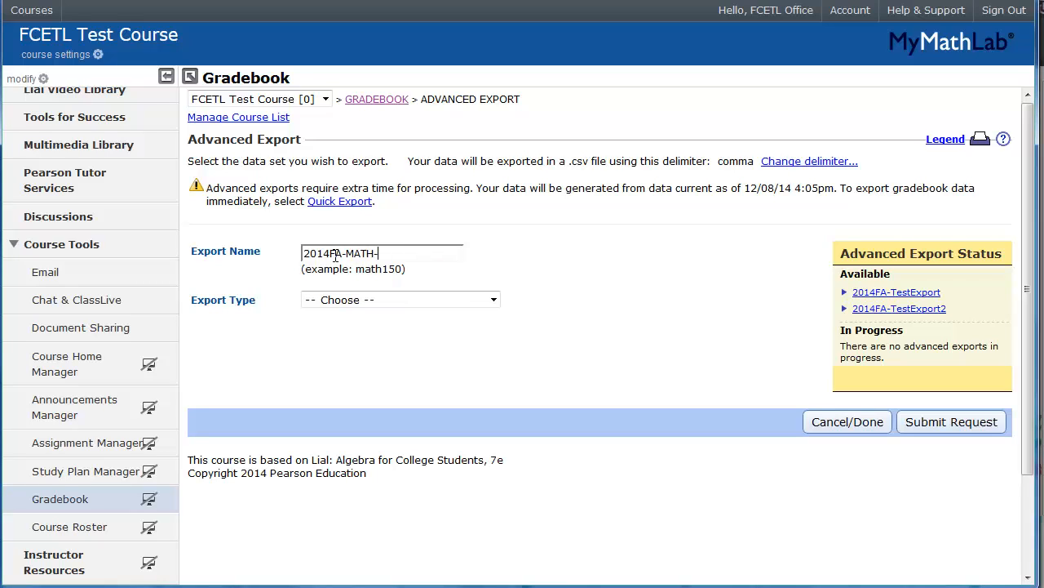
text(1234)
click(371, 302)
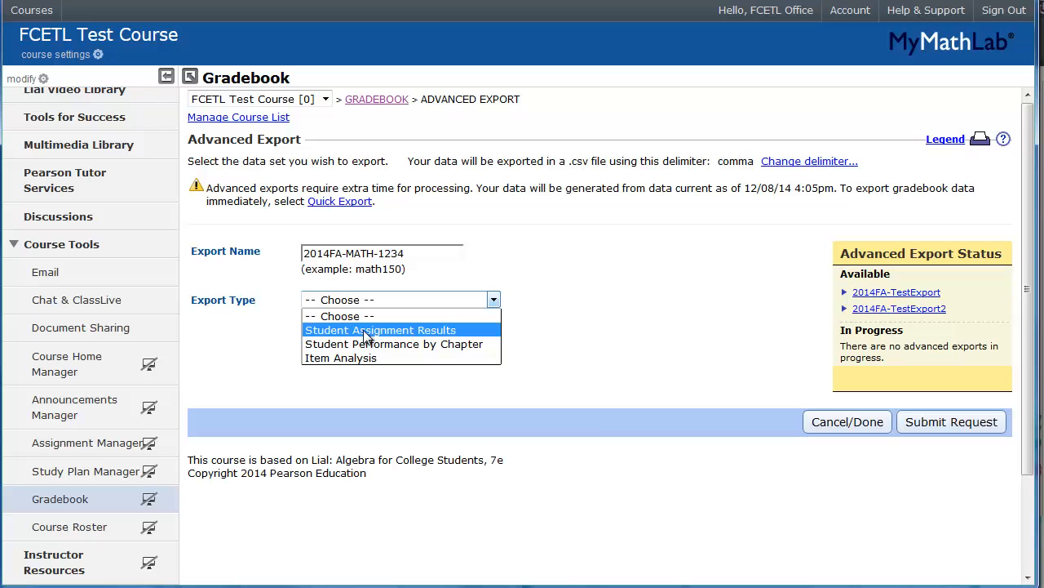
Step: Export Student Assignment Results in Blackboard 8/9 layout, including each student's overall score
click(365, 330)
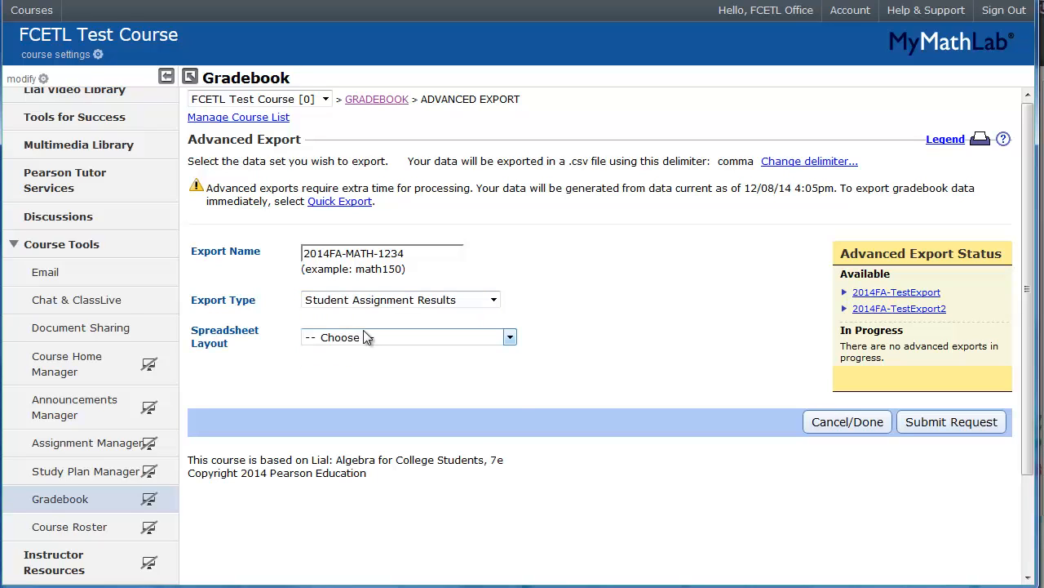
click(364, 337)
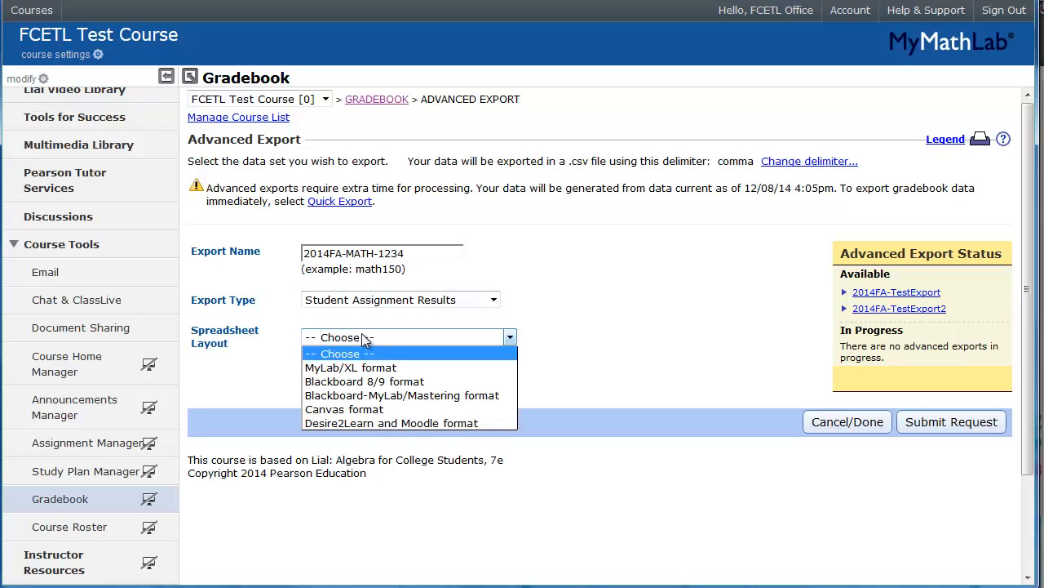
click(364, 382)
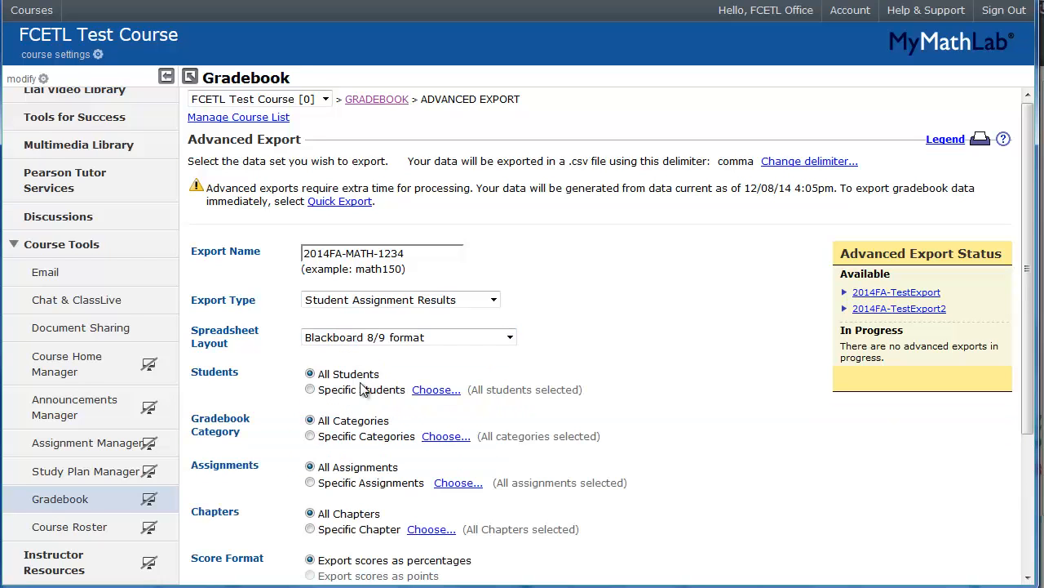
scroll(364, 389, down, 5)
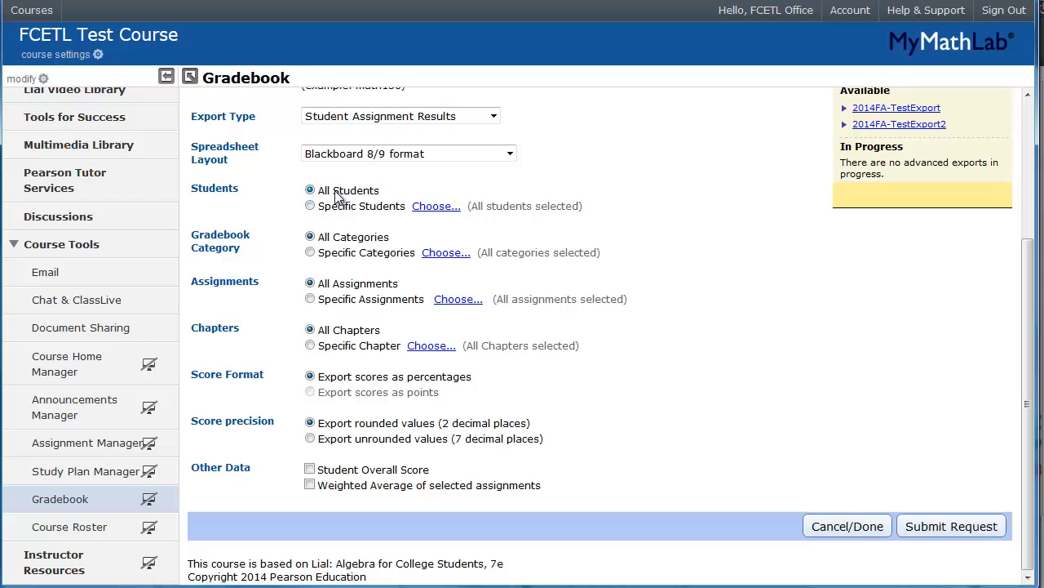
click(309, 470)
Step: Submit the export request and close the confirmation
click(961, 530)
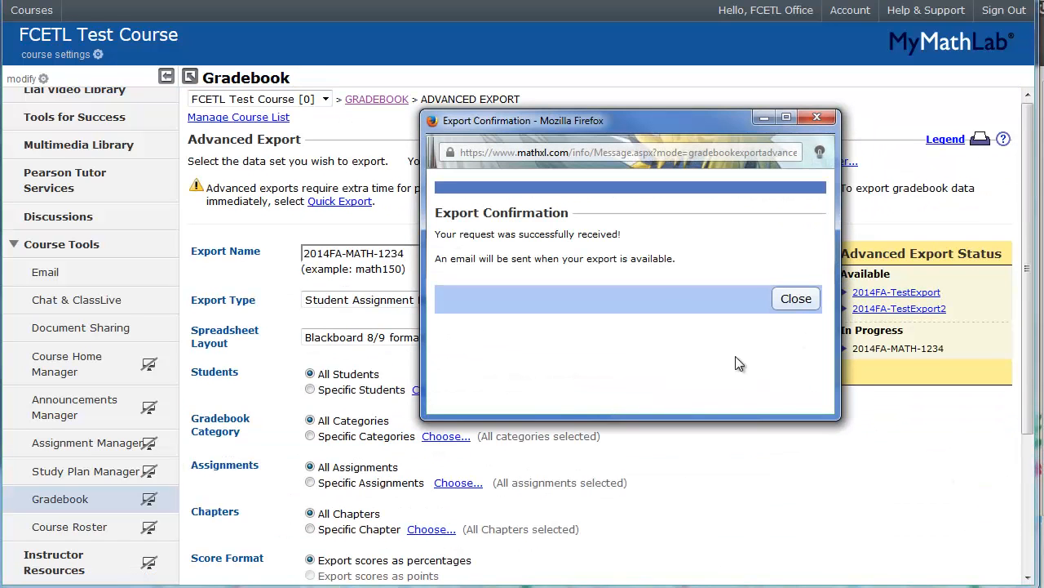
drag(654, 118, 382, 83)
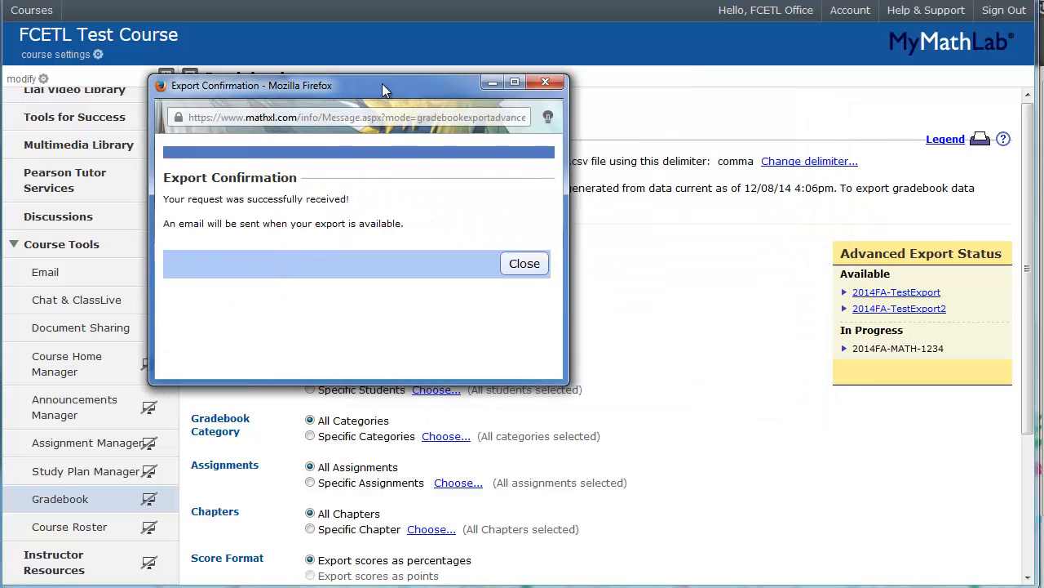
click(522, 263)
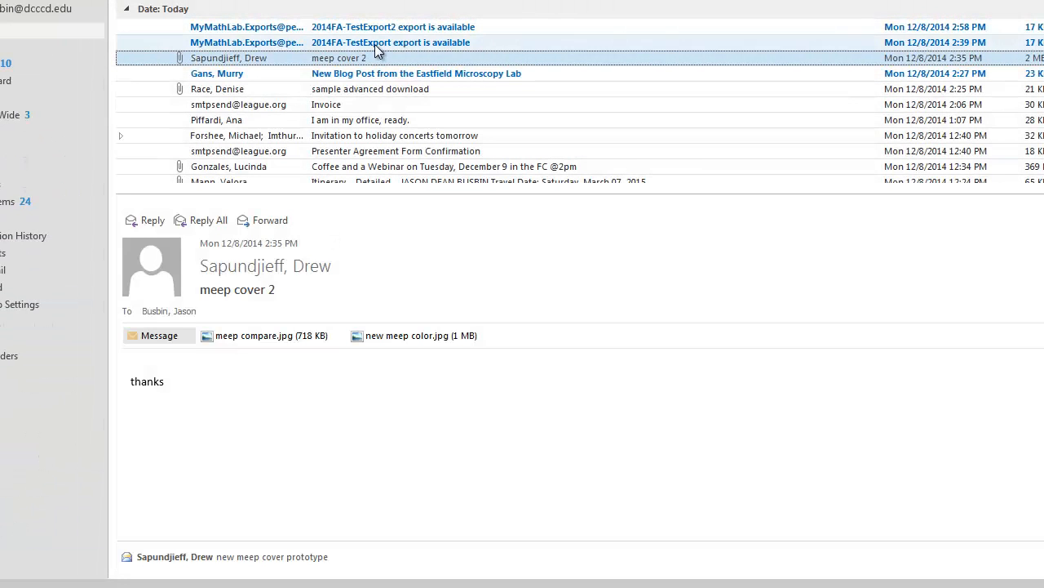
Step: In Mail, read the notice that the 2014FA-TestExport export is available for download
click(376, 45)
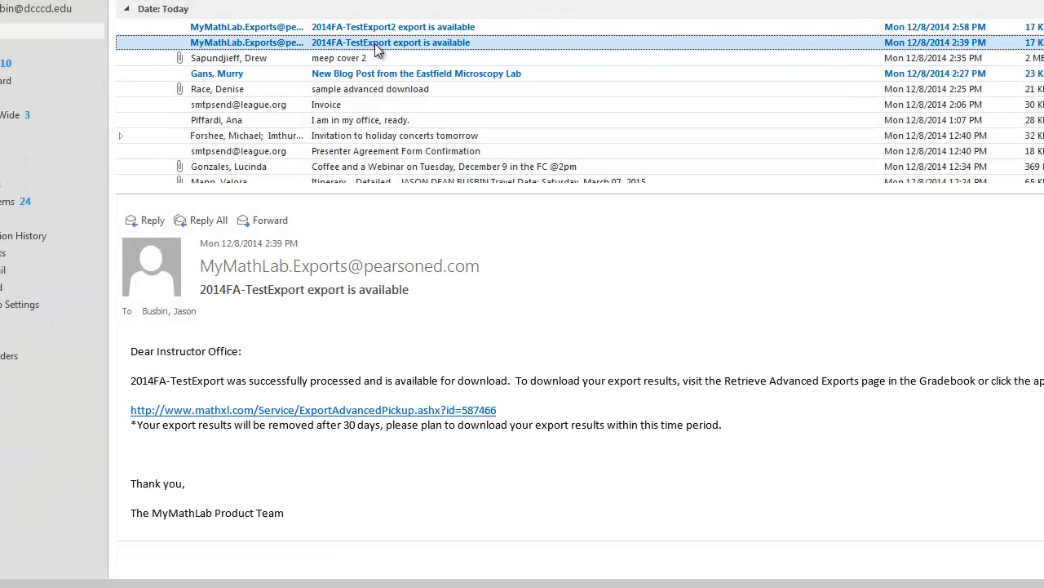
click(206, 274)
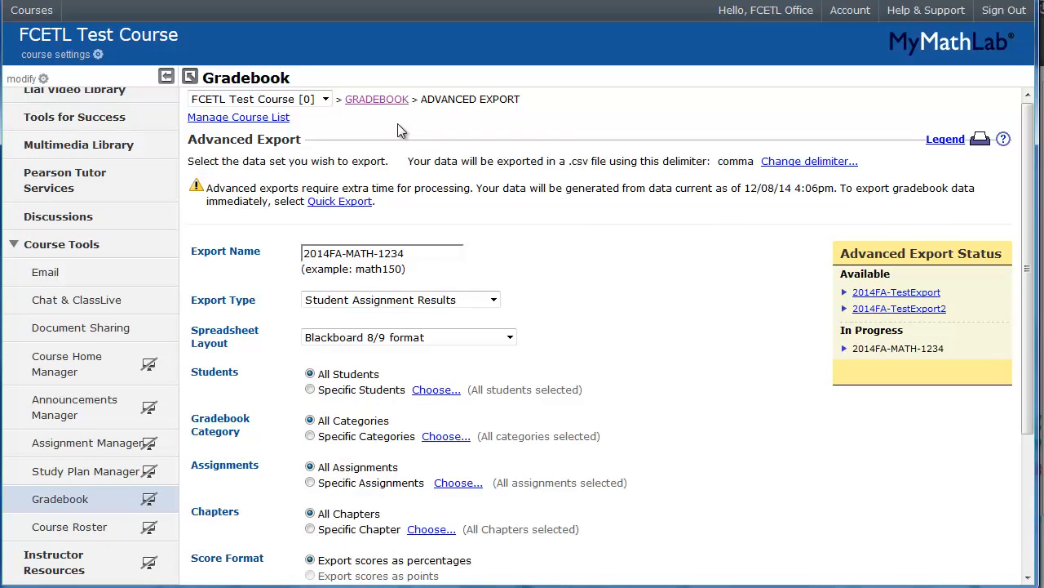
Step: From the gradebook's Export Data menu, check the status of requested advanced exports
click(353, 99)
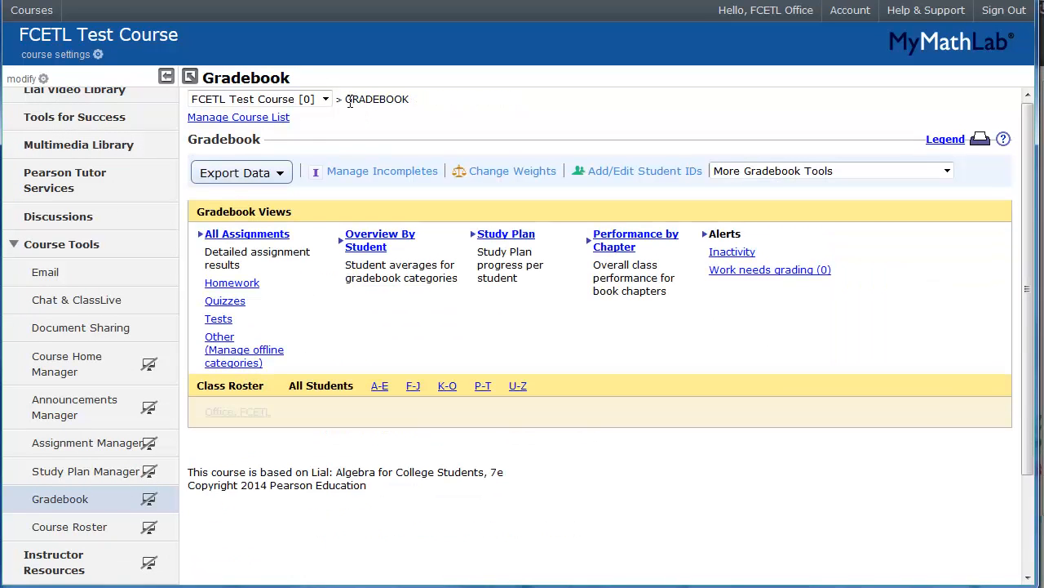
click(263, 174)
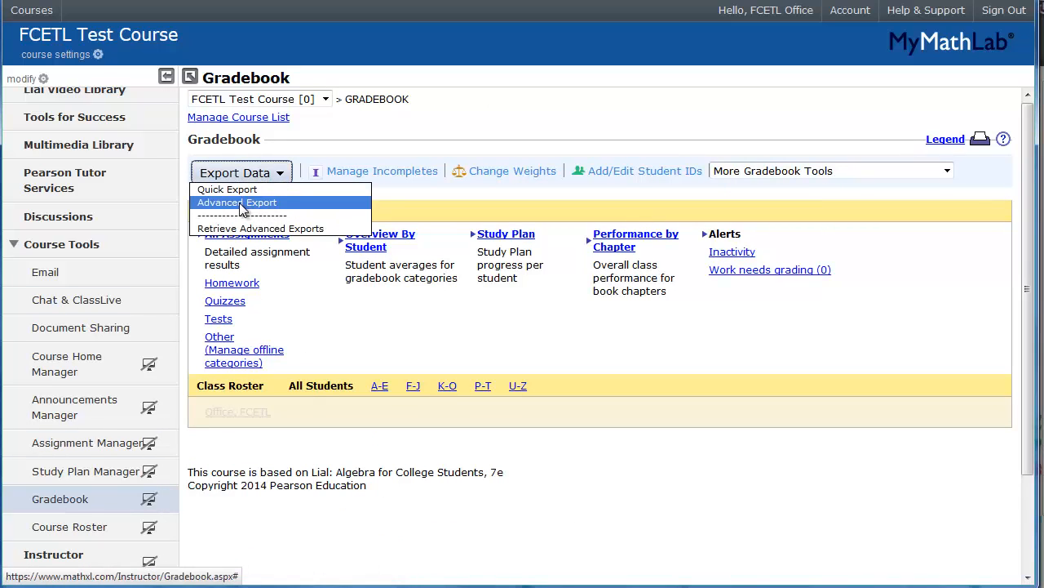
click(292, 230)
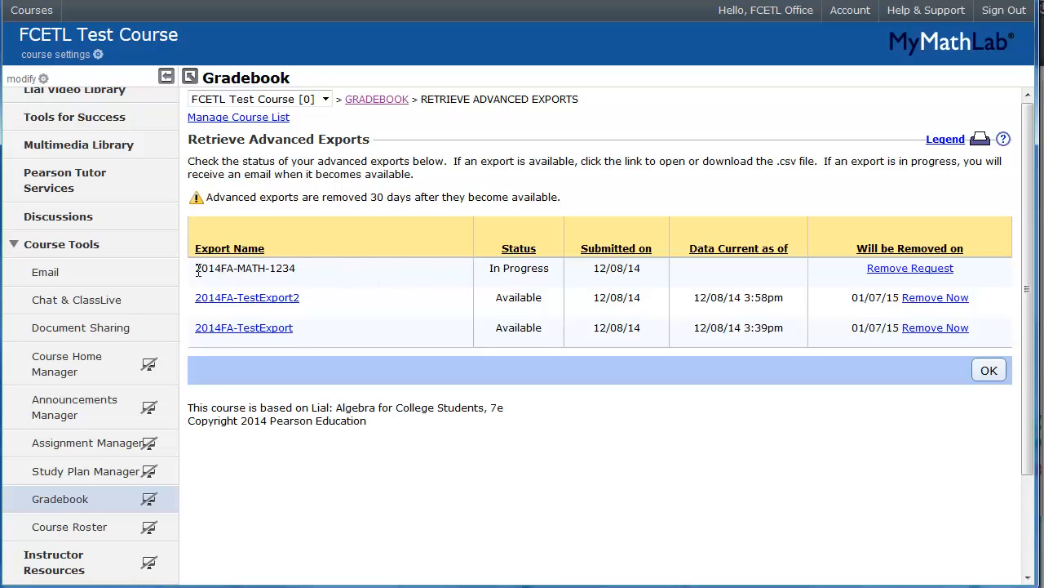
Step: Open the 2014FA-TestExport2 export file with Microsoft Excel
drag(195, 268, 975, 268)
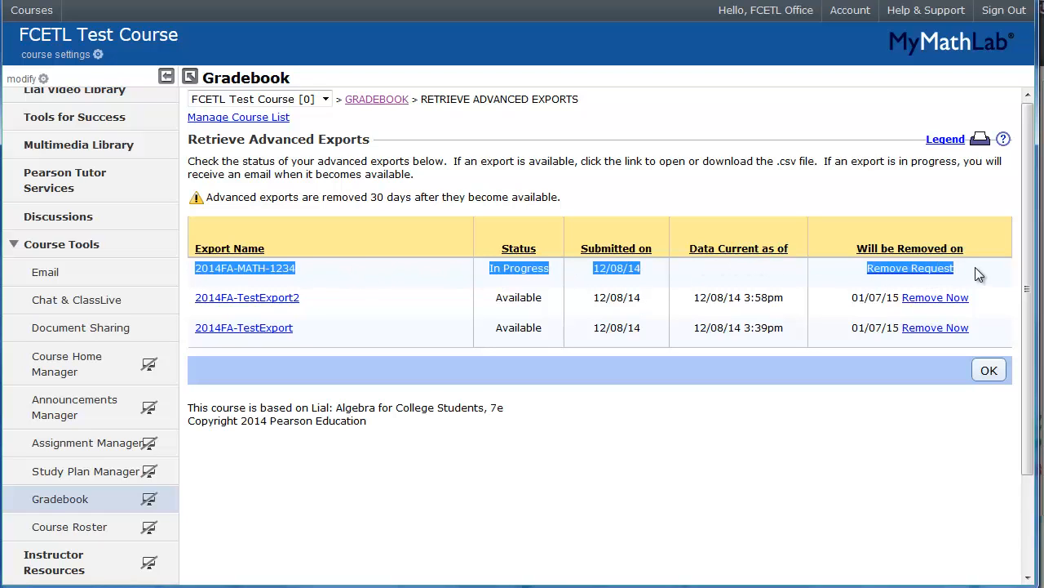
click(477, 310)
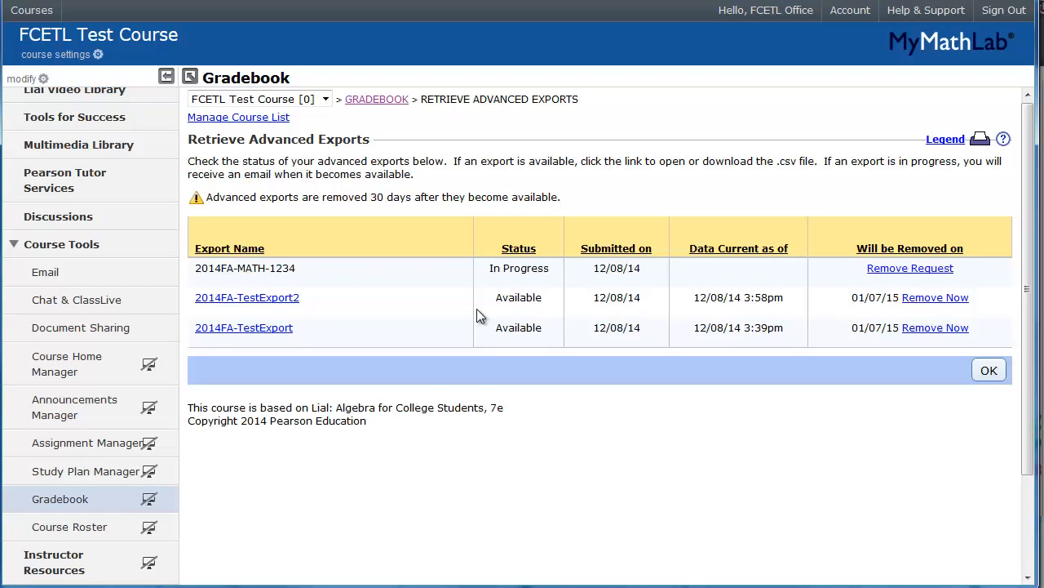
click(287, 300)
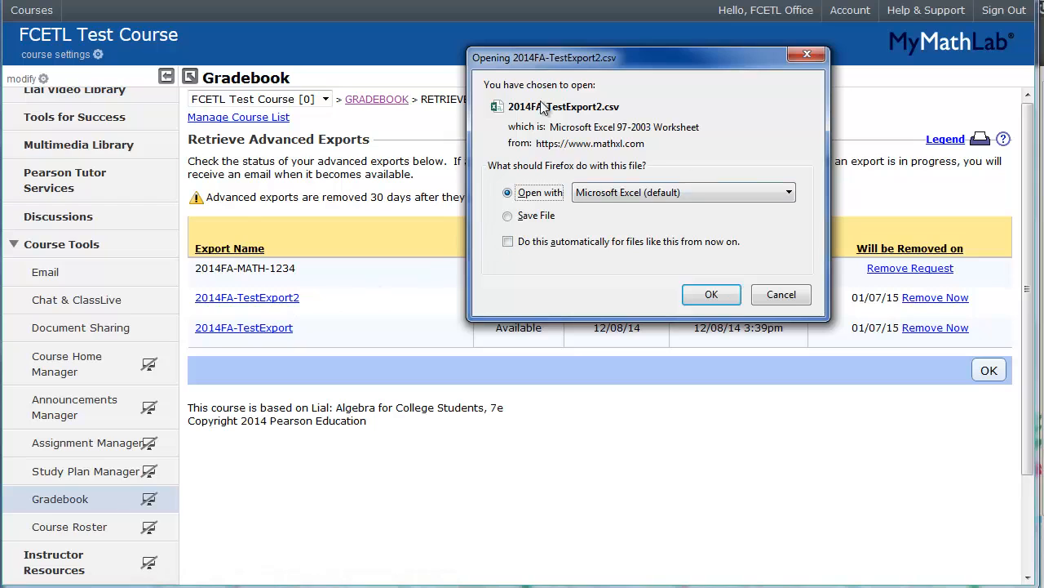
click(705, 294)
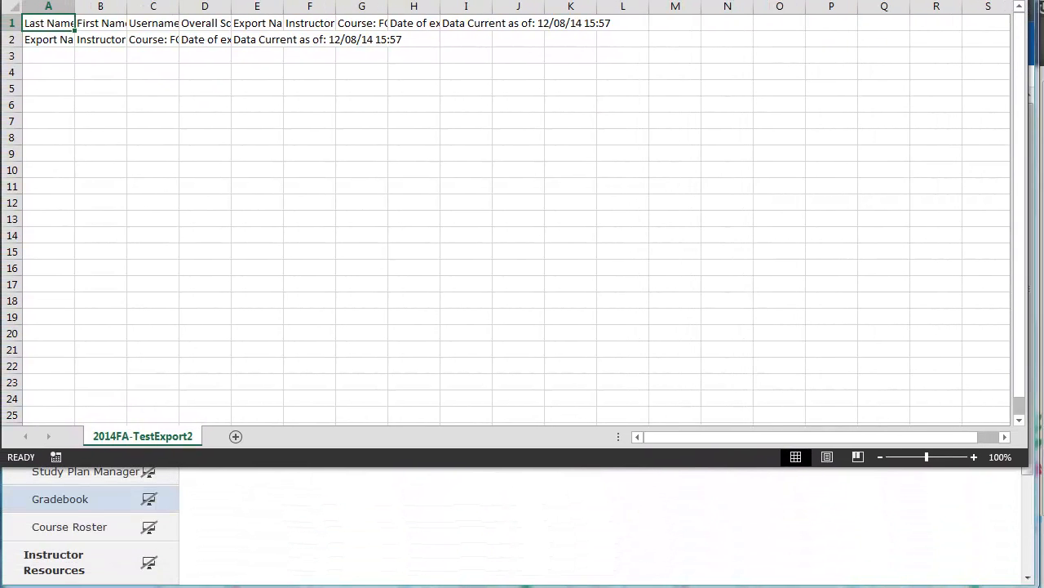
Step: Enlarge the Excel window and widen columns A–L together
drag(1027, 466, 1033, 587)
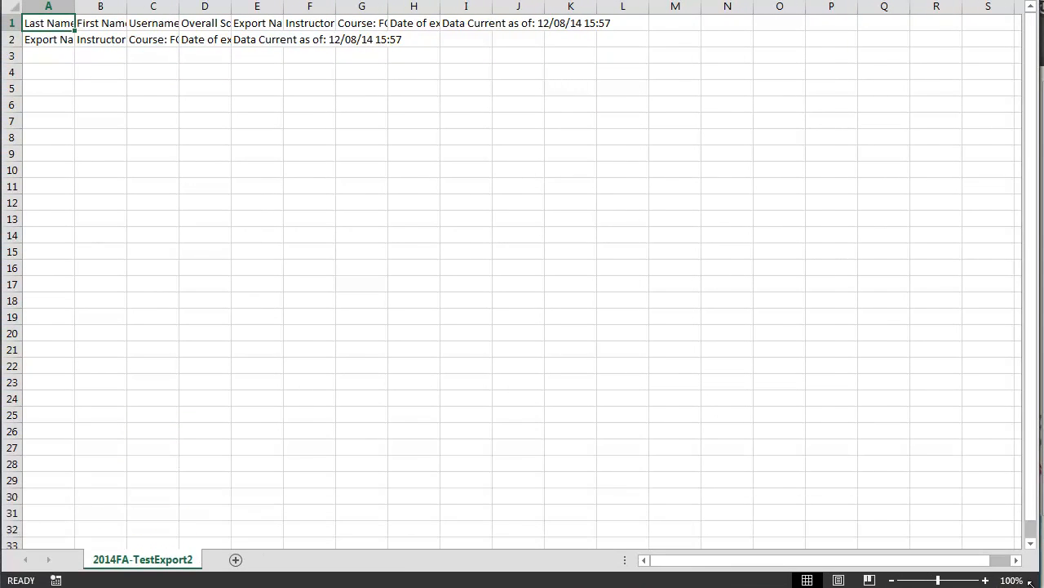
click(163, 150)
drag(51, 6, 641, 8)
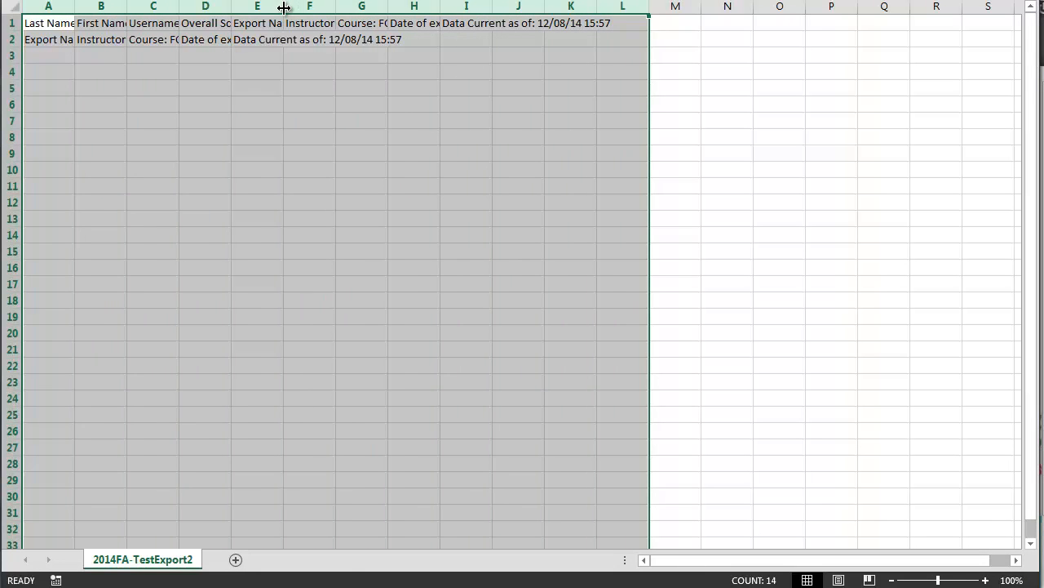
drag(284, 9, 356, 5)
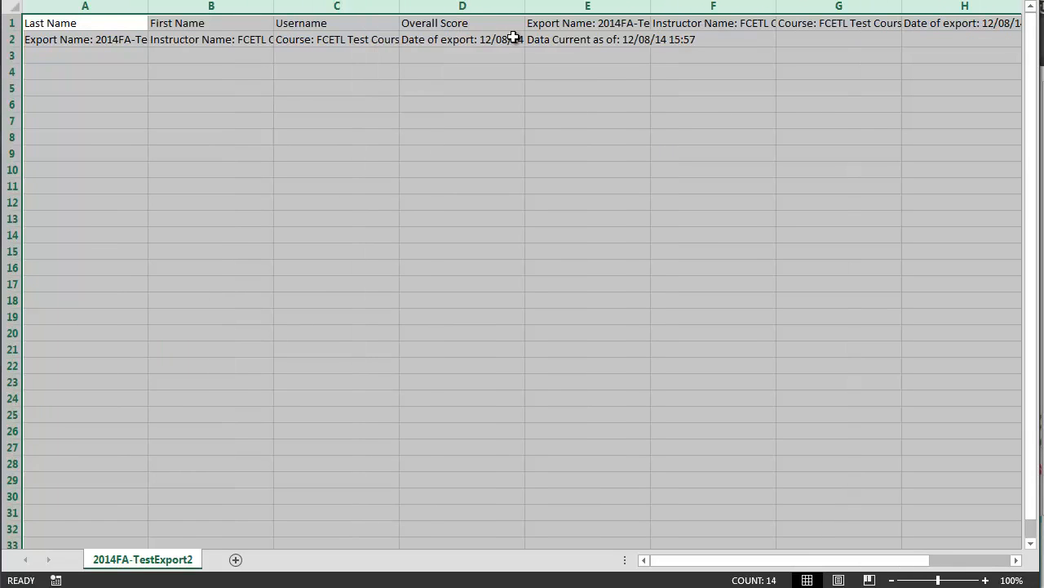
click(472, 119)
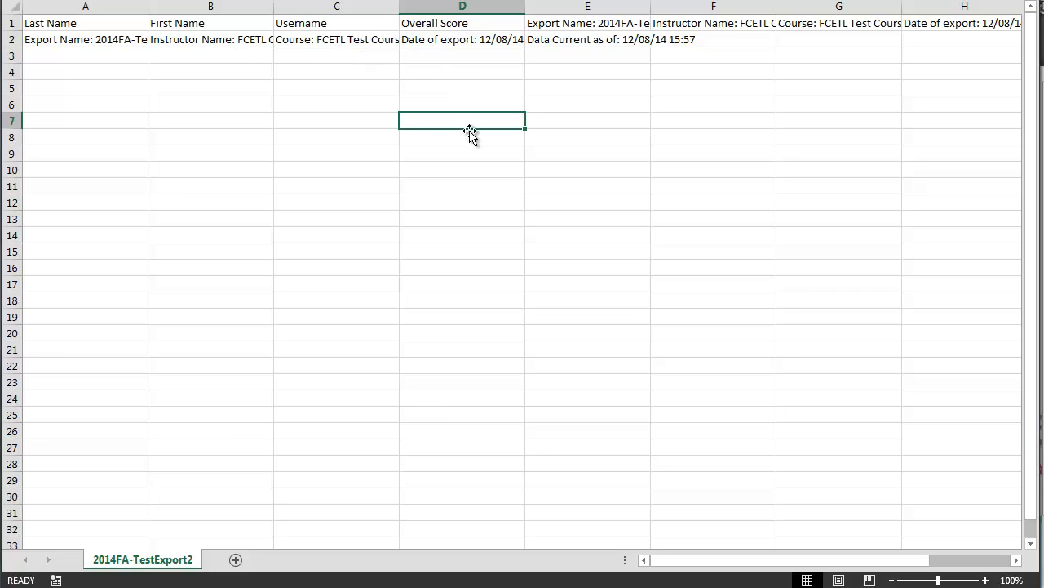
Step: Clear the export name, instructor and course name from cells A2:C2
click(303, 40)
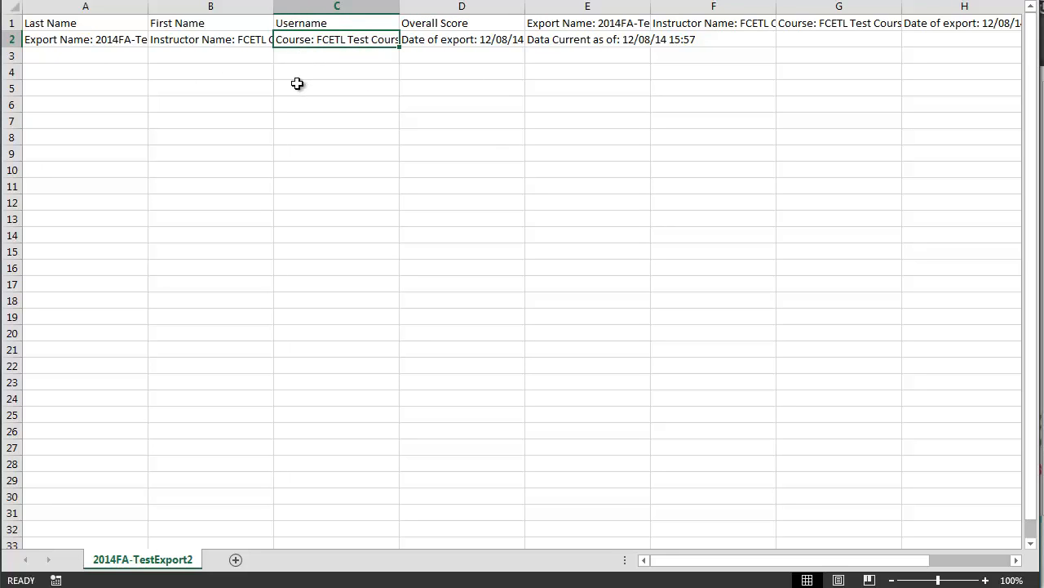
click(116, 39)
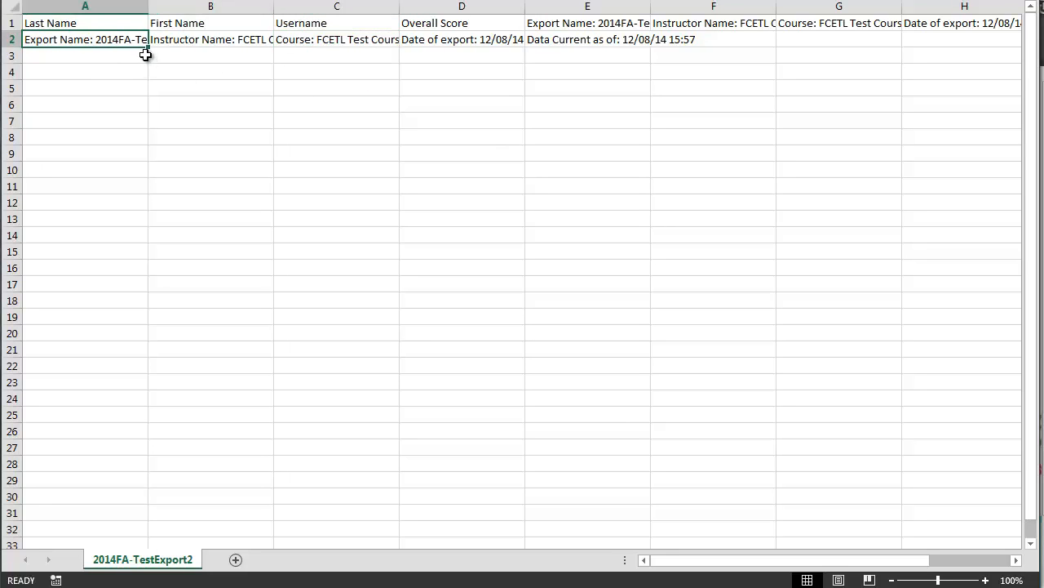
key(Delete)
click(175, 71)
click(204, 41)
key(Delete)
click(337, 44)
key(Delete)
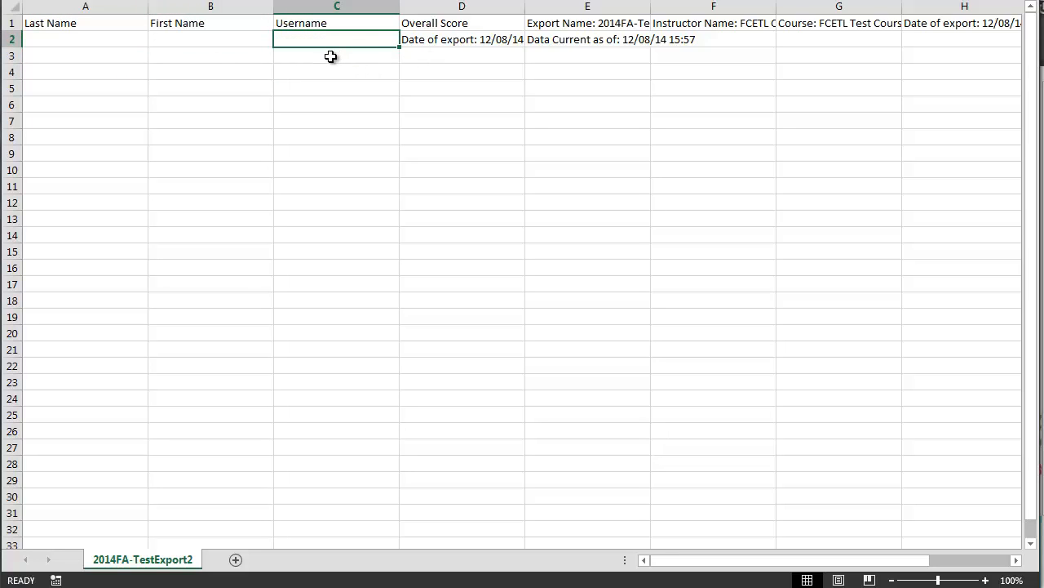
Step: Enter "student's email" in C2 and fill it down through C8
text(stud)
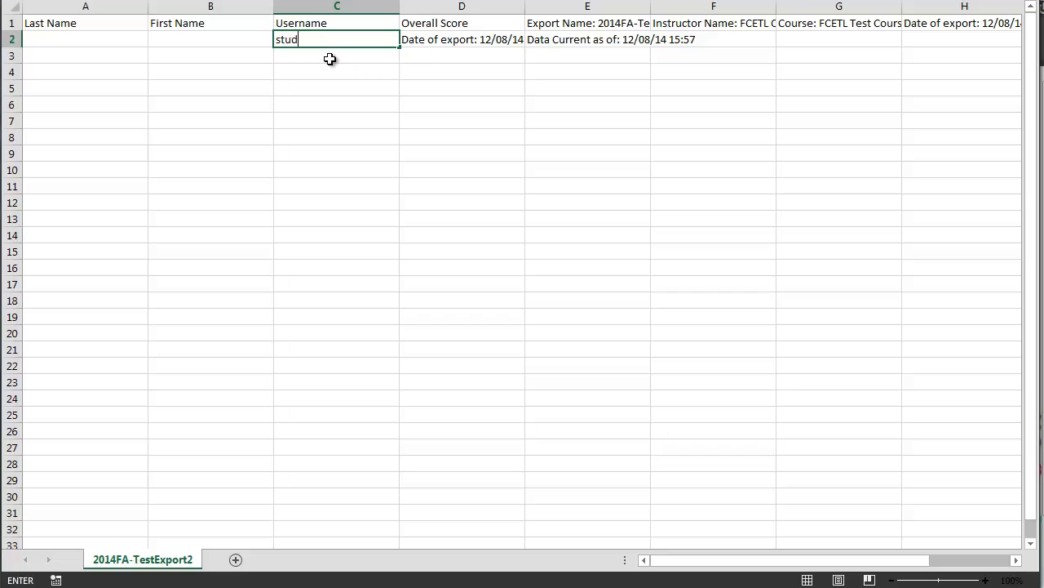
text(ent's email)
key(Return)
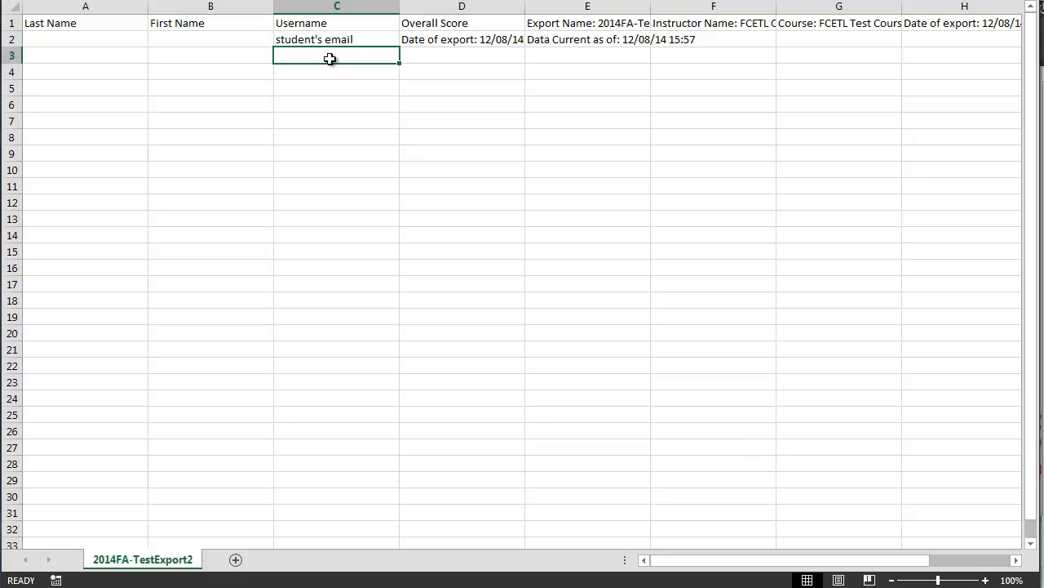
click(380, 40)
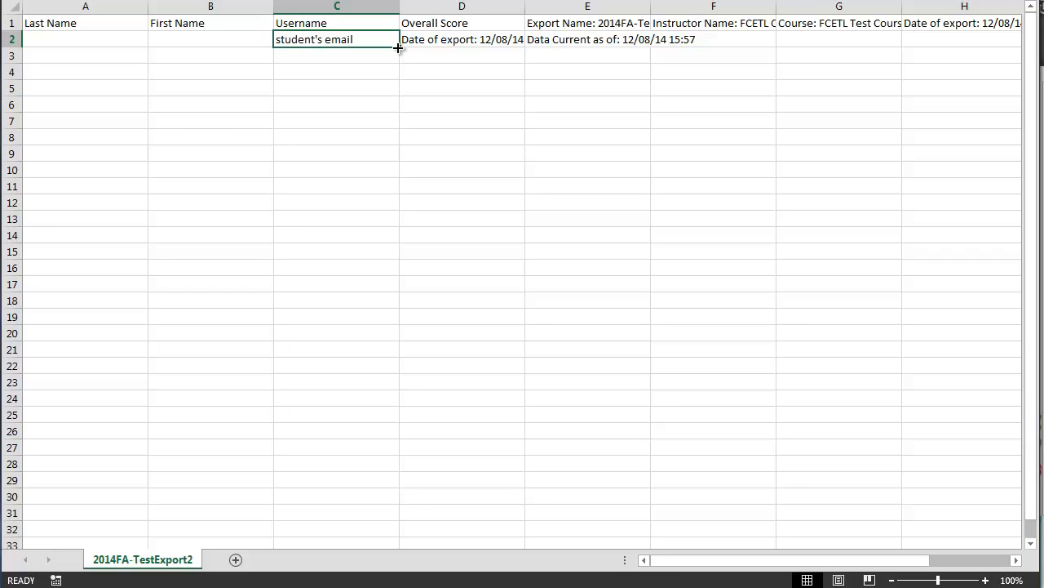
drag(398, 47, 389, 144)
click(345, 74)
Step: Replace C2 with the sample student ID 1234567
click(343, 40)
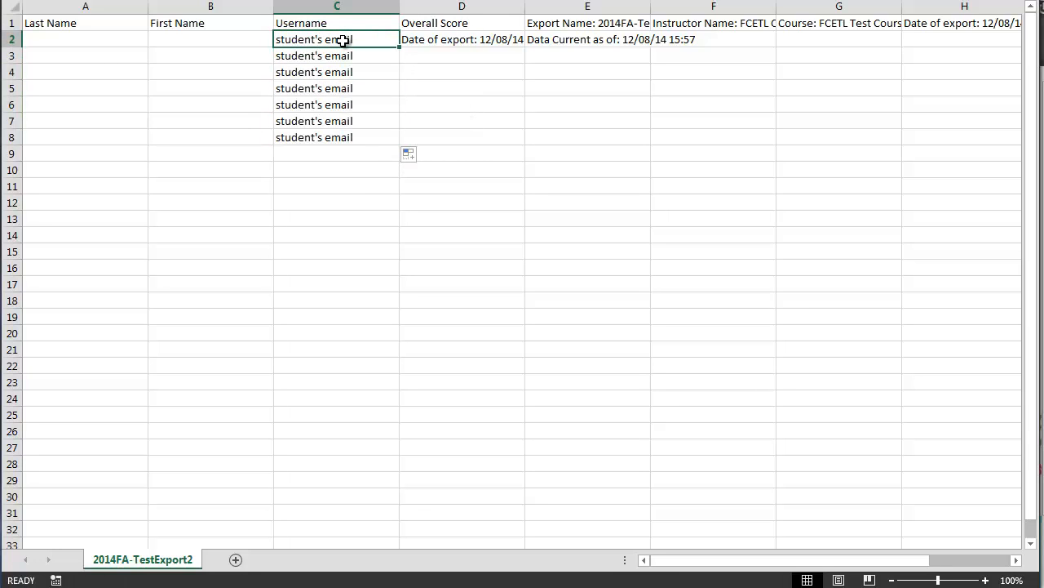
text(1234567)
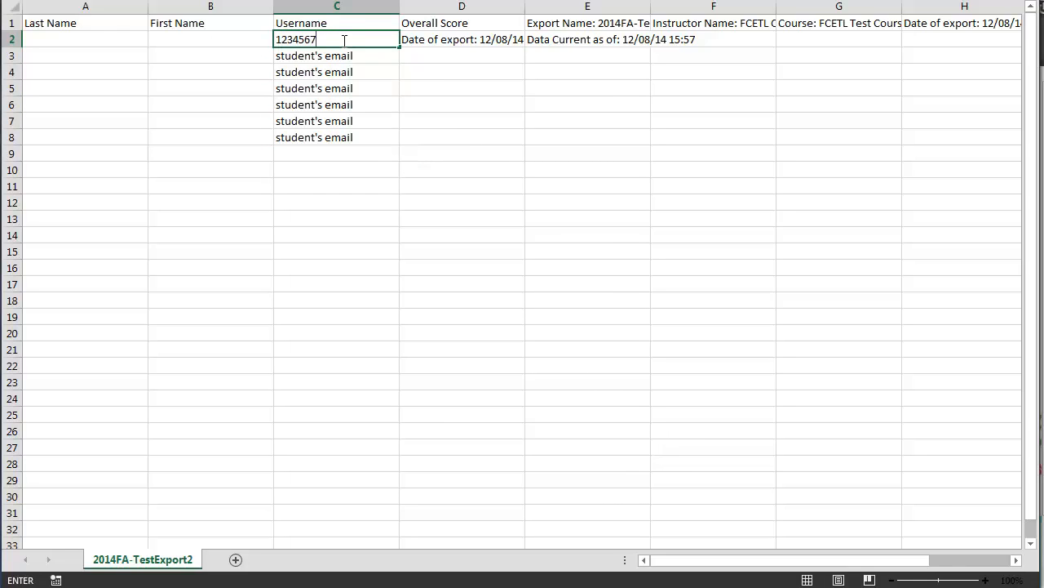
key(Return)
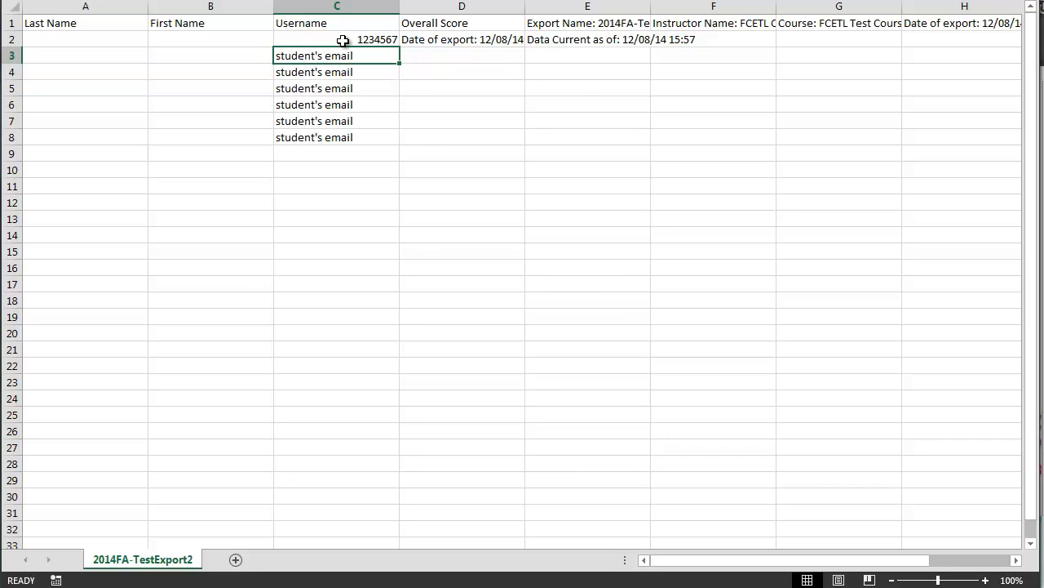
drag(342, 40, 347, 147)
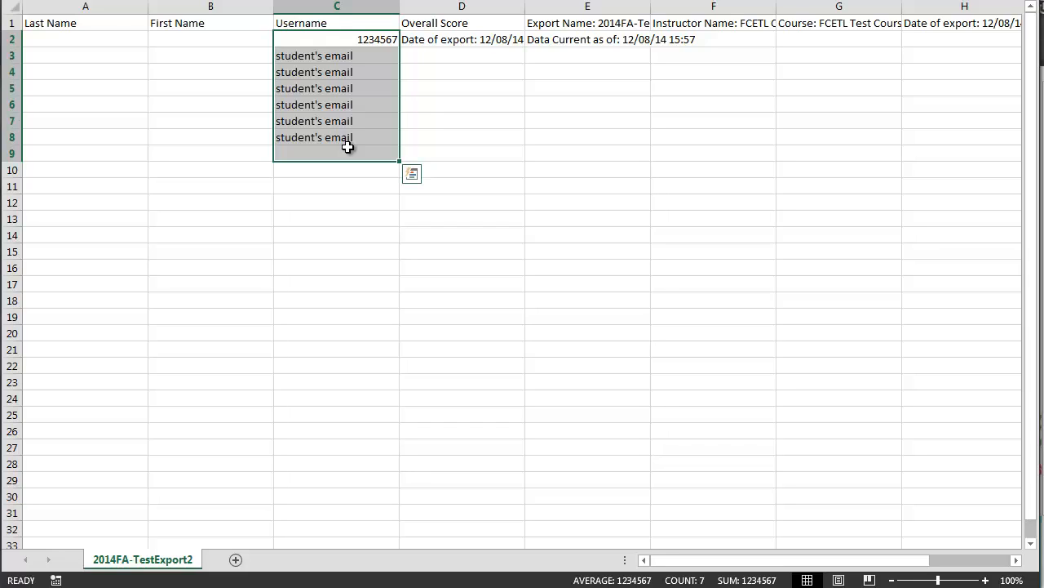
click(436, 90)
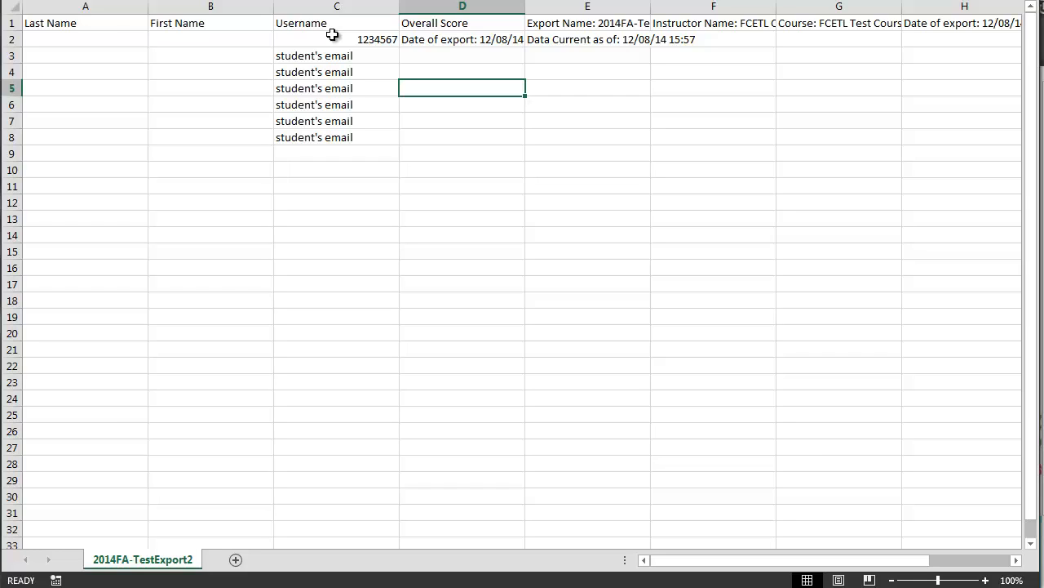
Step: Delete the leftover export details in E1:J2
click(587, 23)
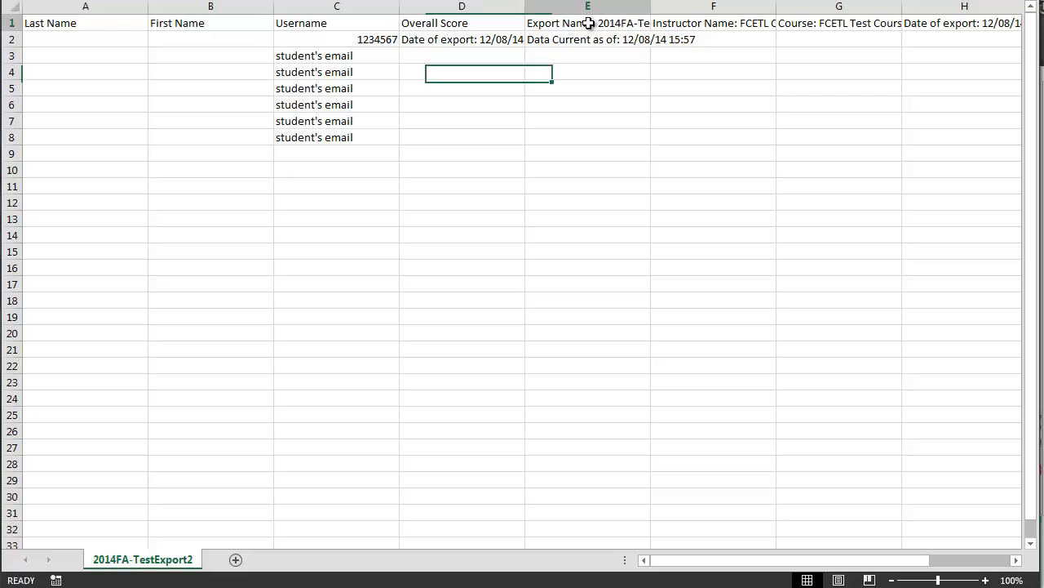
click(663, 21)
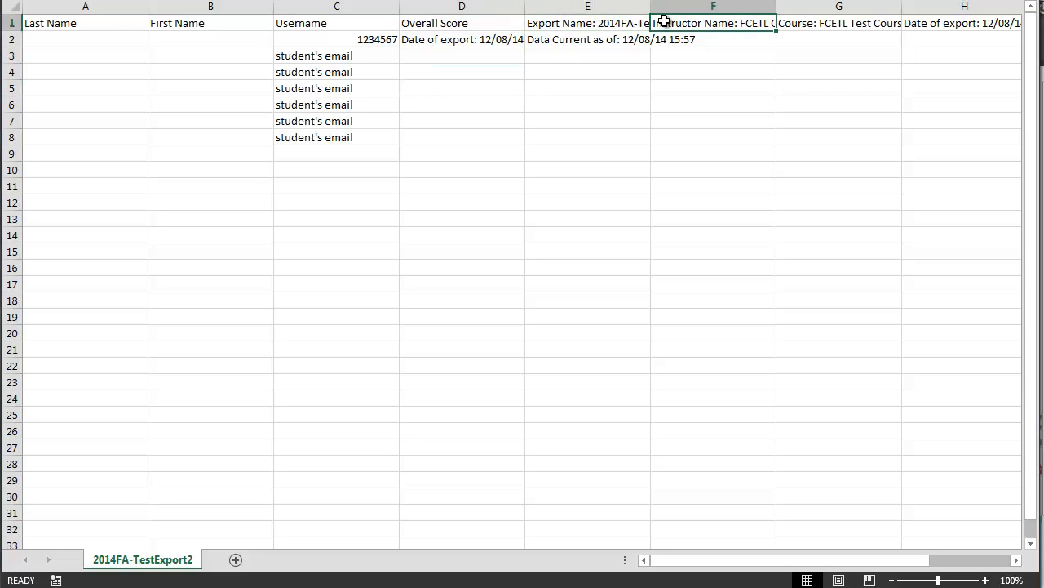
click(840, 22)
click(920, 24)
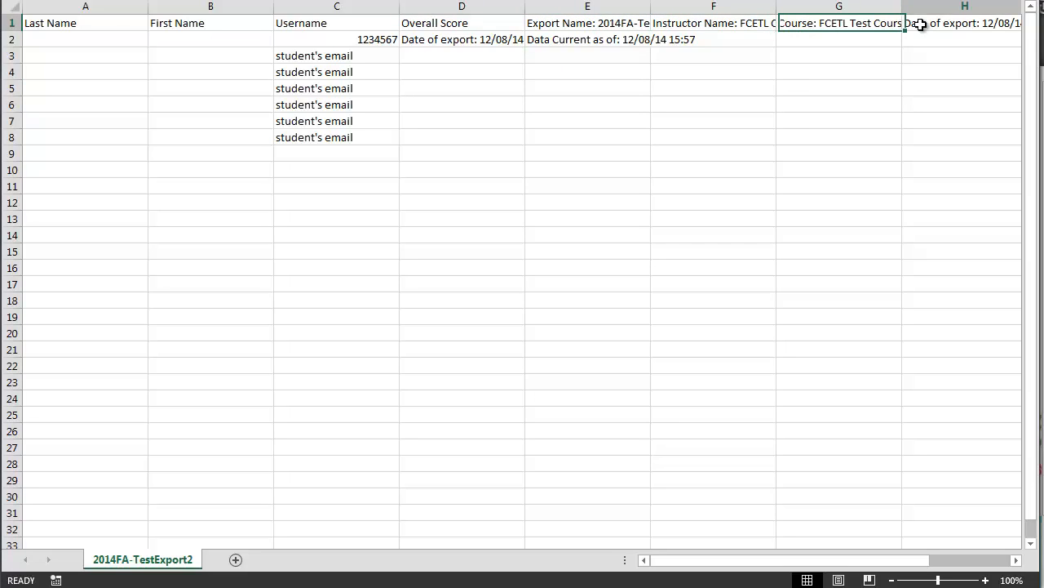
drag(720, 563, 805, 563)
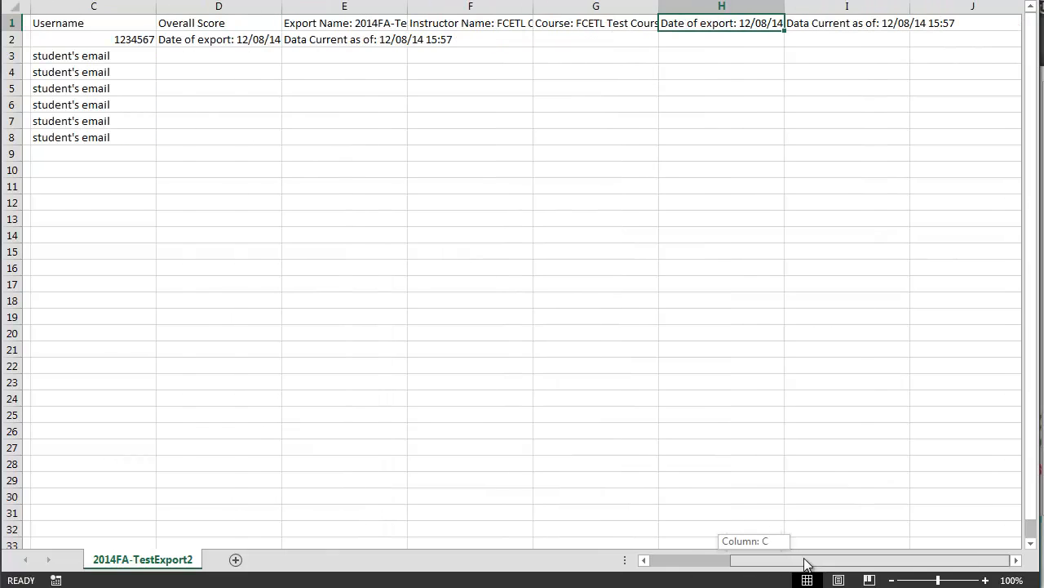
drag(324, 23, 888, 9)
key(ctrl+c)
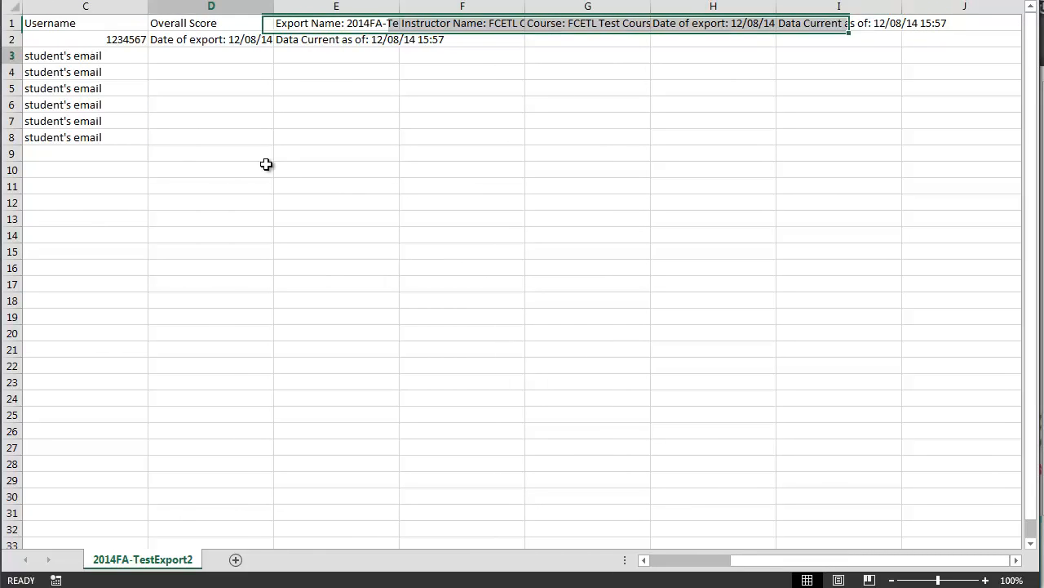
drag(236, 55, 266, 164)
click(322, 7)
drag(335, 27, 923, 40)
key(Delete)
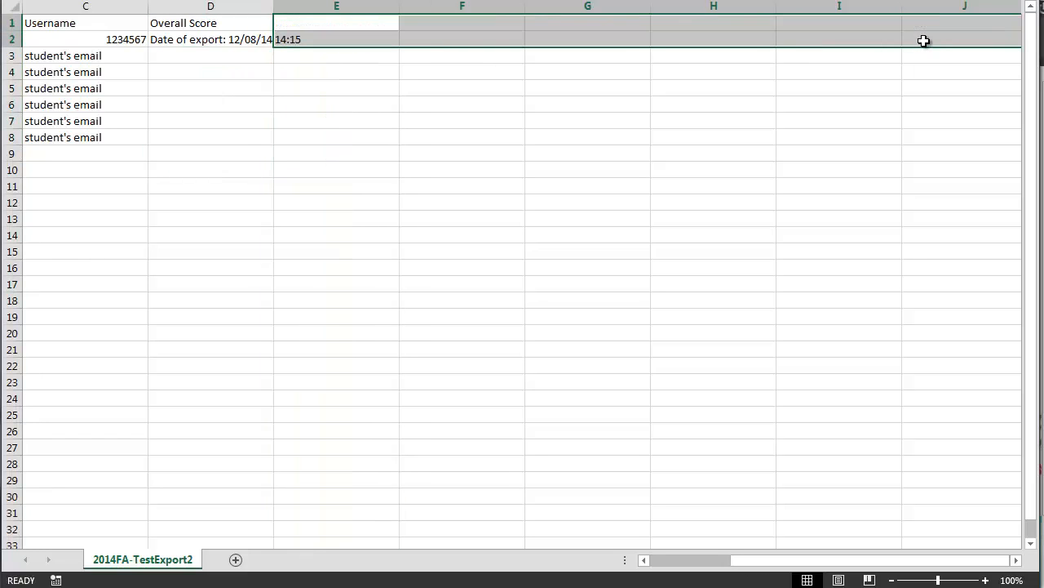
Step: Clear the export date from D2 and scroll back to column A
click(440, 137)
click(204, 41)
key(Delete)
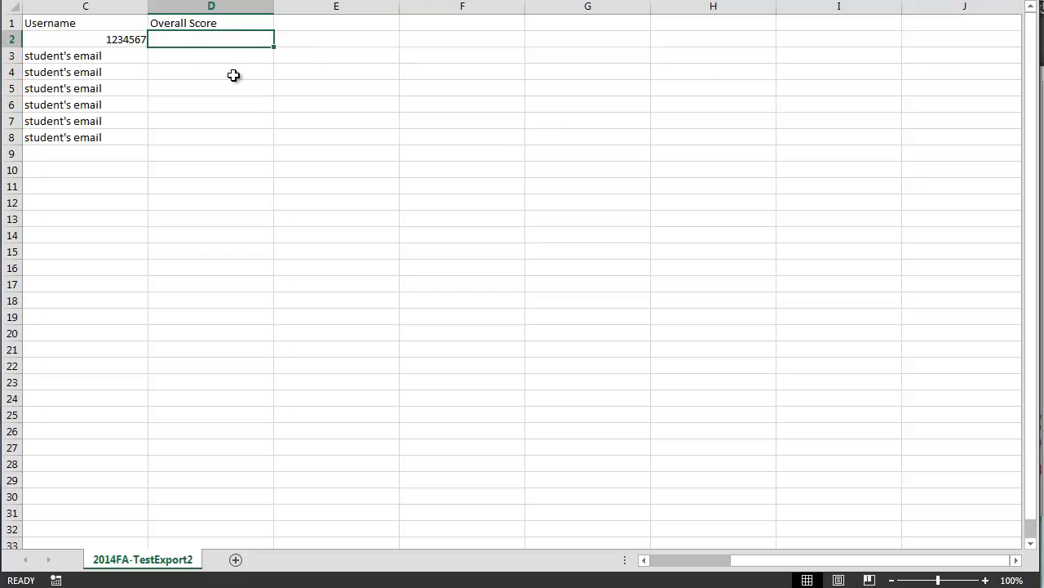
click(235, 76)
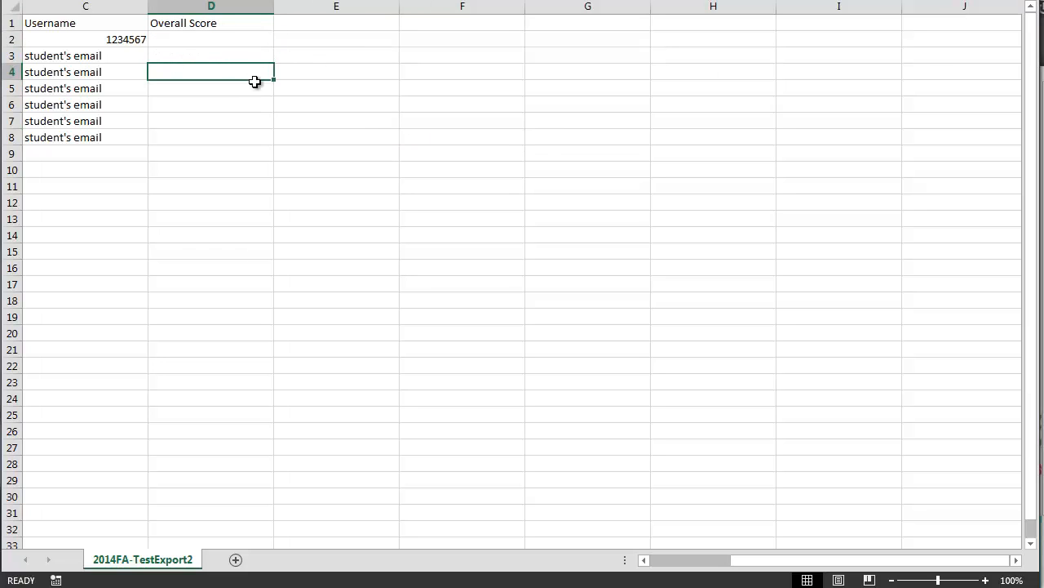
drag(722, 559, 618, 563)
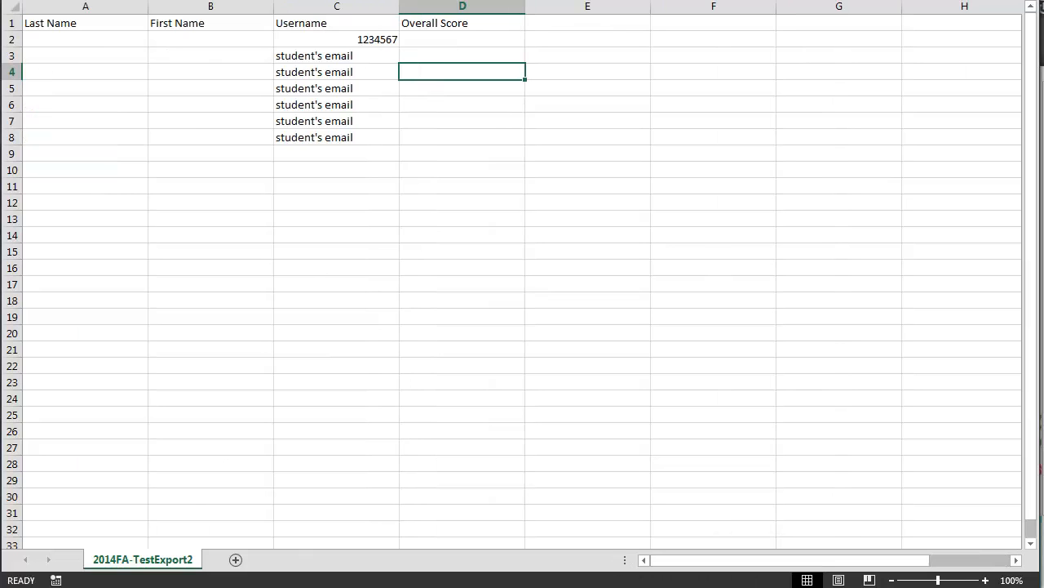
Step: Save the sheet keeping CSV format, then return to the browser's Full Grade Center
click(21, 0)
click(46, 11)
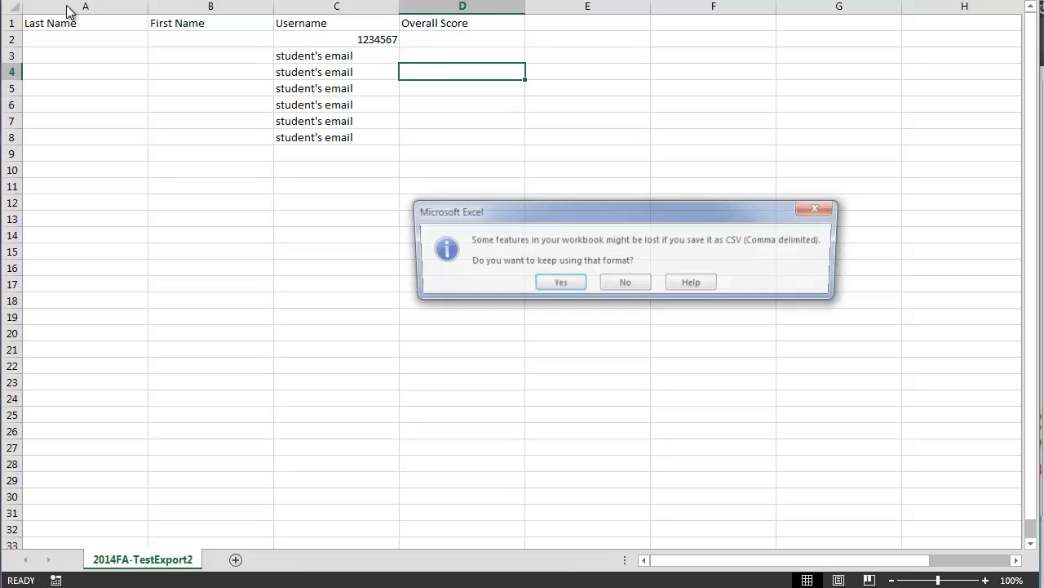
click(555, 285)
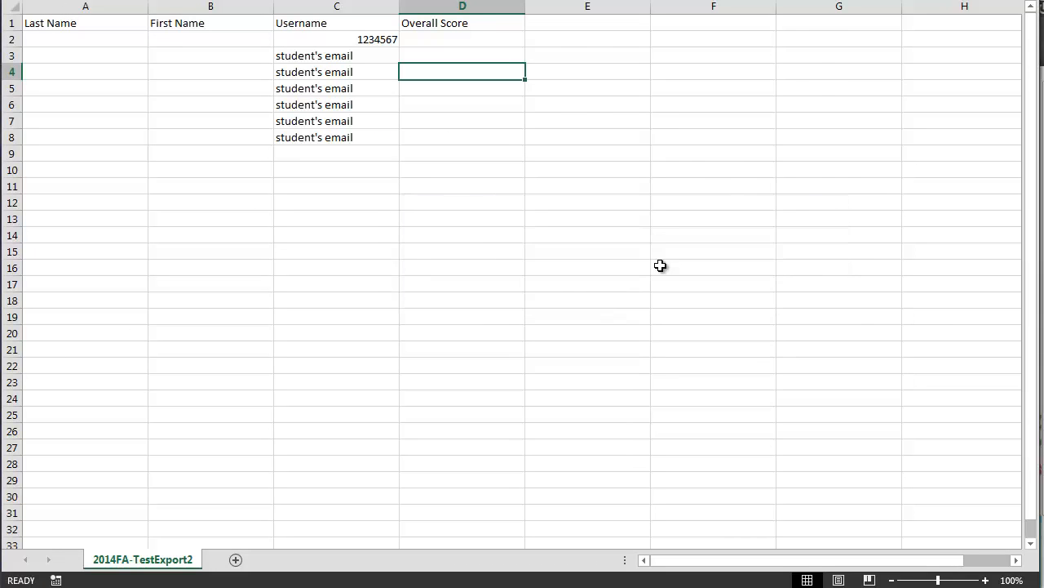
click(22, 2)
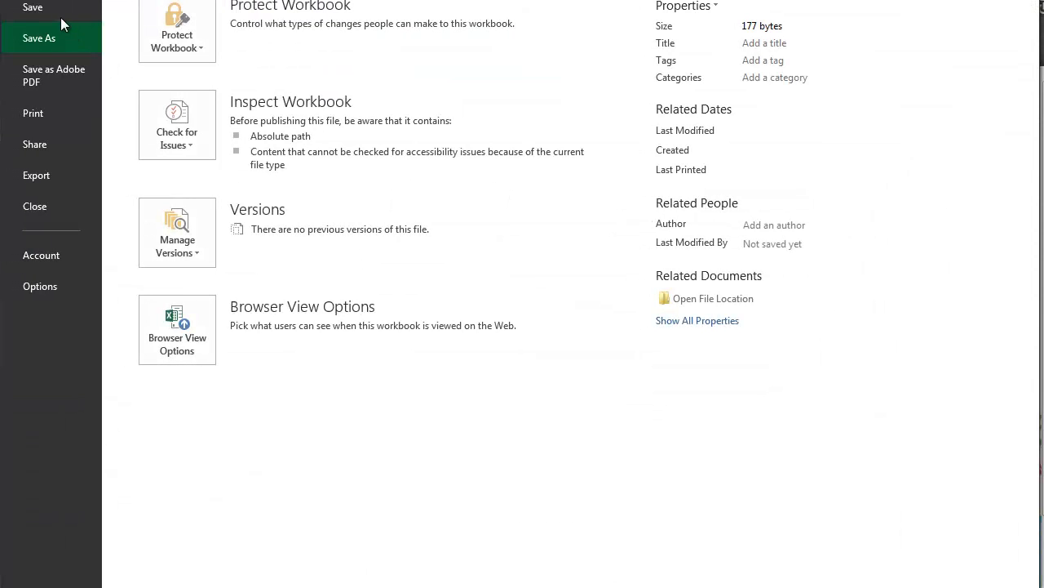
click(51, 7)
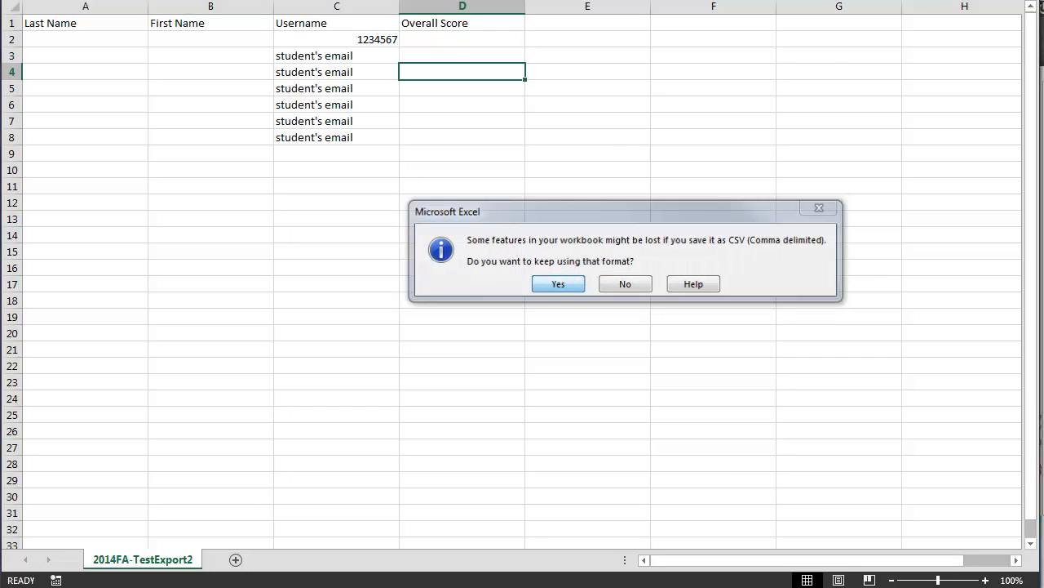
key(Return)
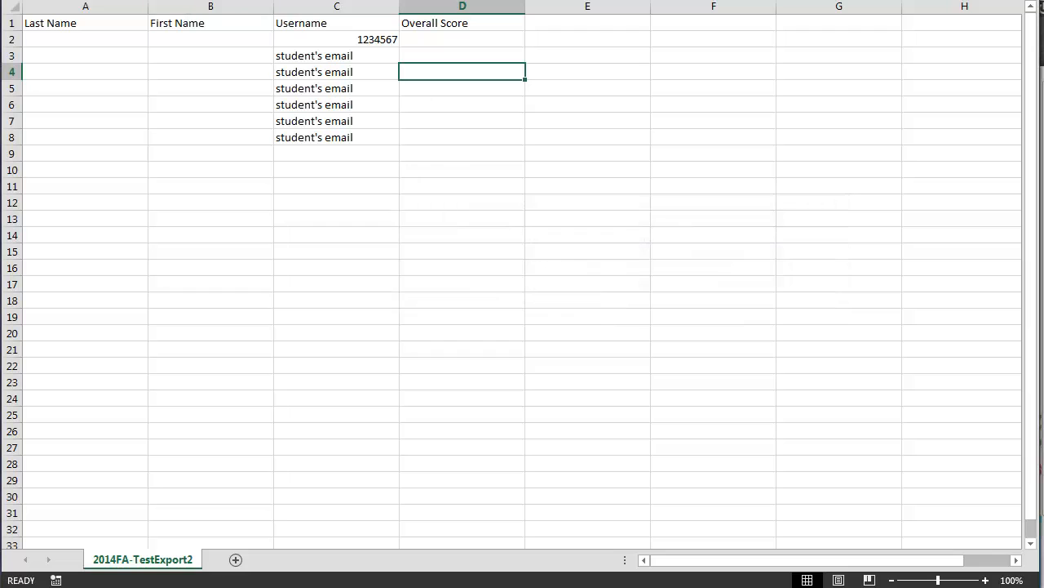
click(861, 586)
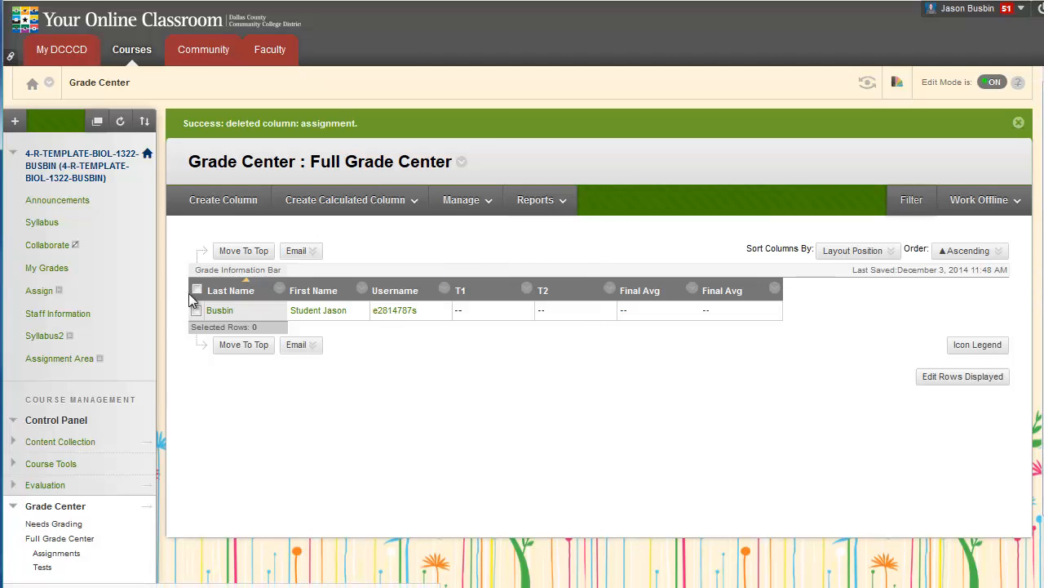
Step: Preview the Work Offline upload page, cancel back, check the Username and Overall Score headers, reopen Work Offline
click(1008, 202)
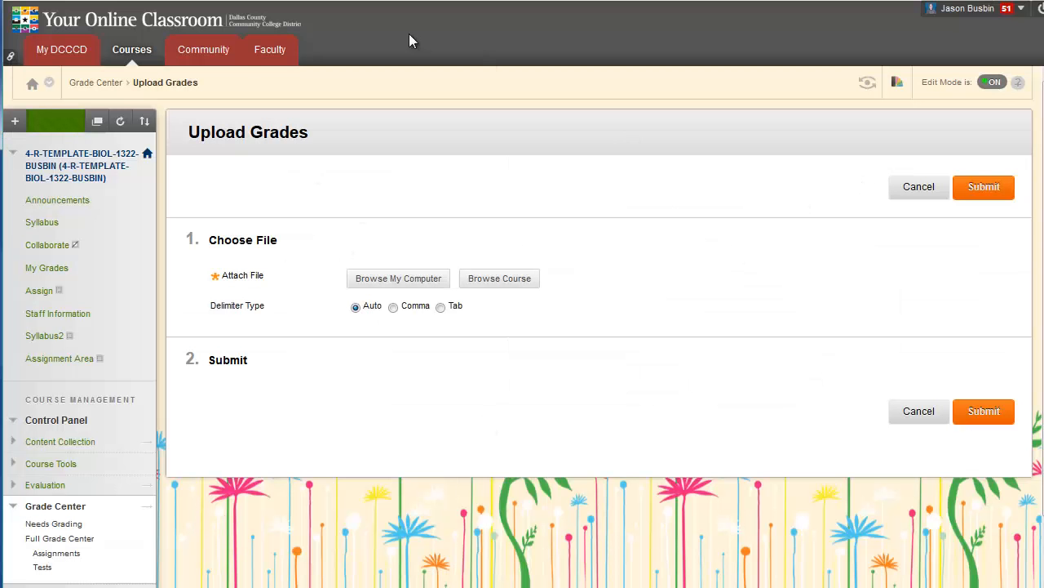
click(926, 412)
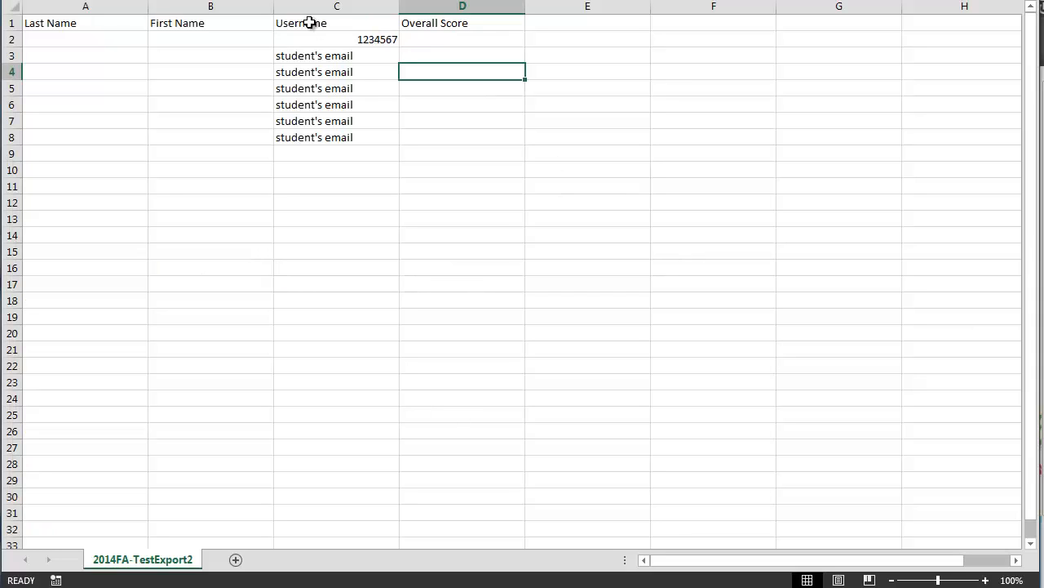
drag(310, 23, 705, 32)
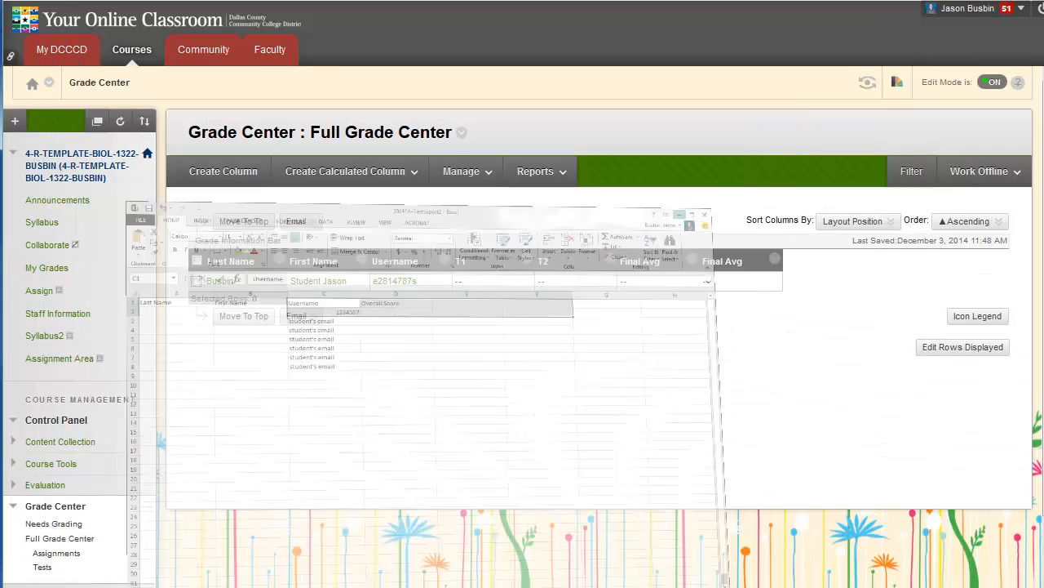
click(966, 172)
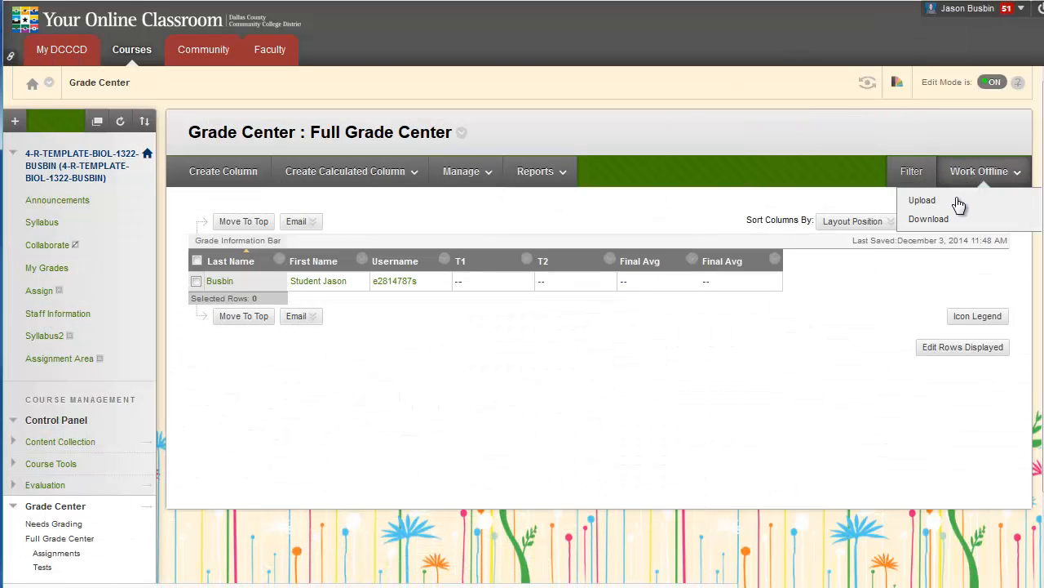
Step: Upload the saved score CSV from the Downloads folder via Browse My Computer
click(923, 200)
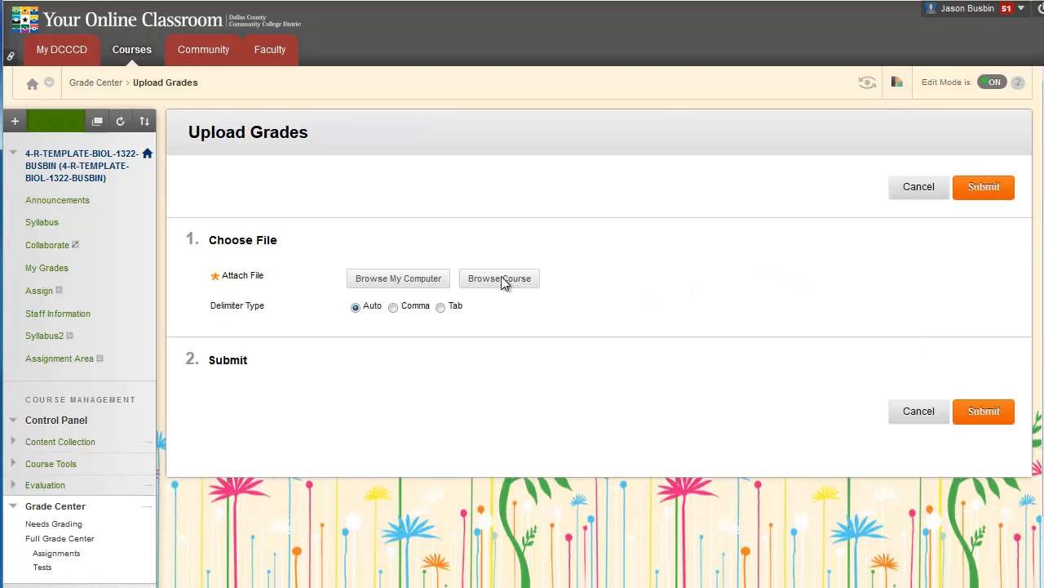
click(372, 286)
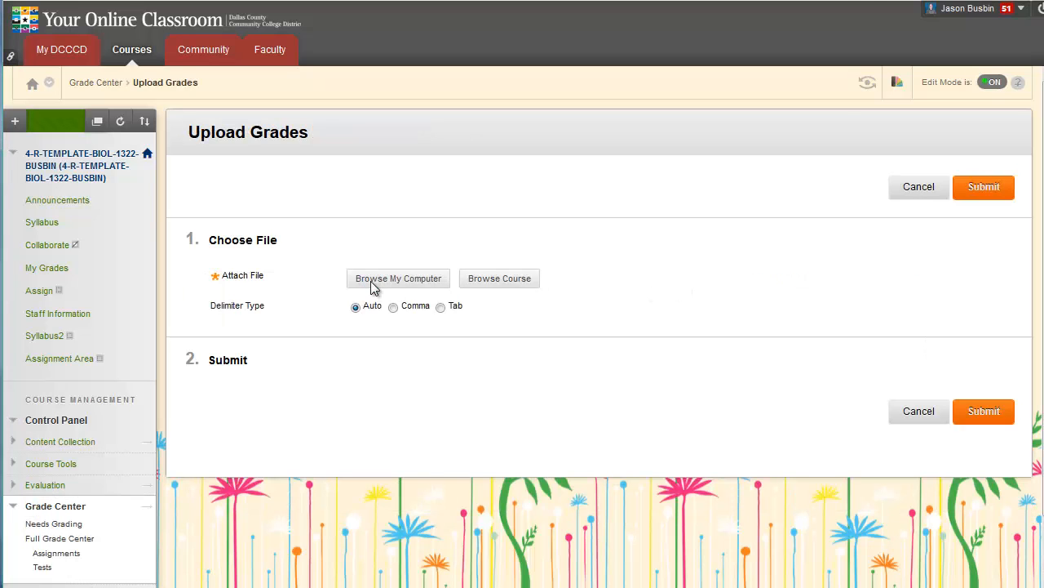
click(73, 29)
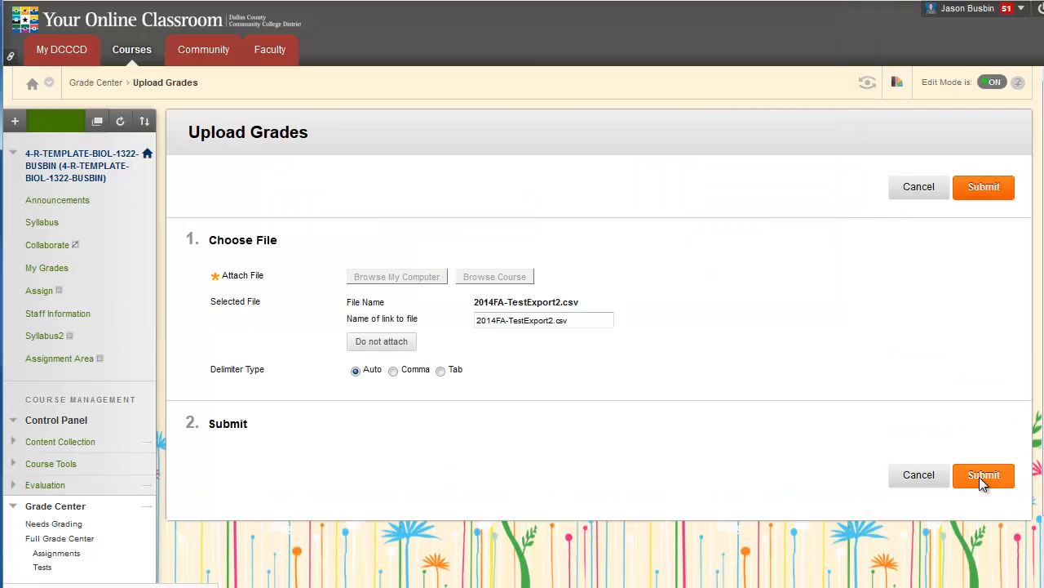
click(981, 479)
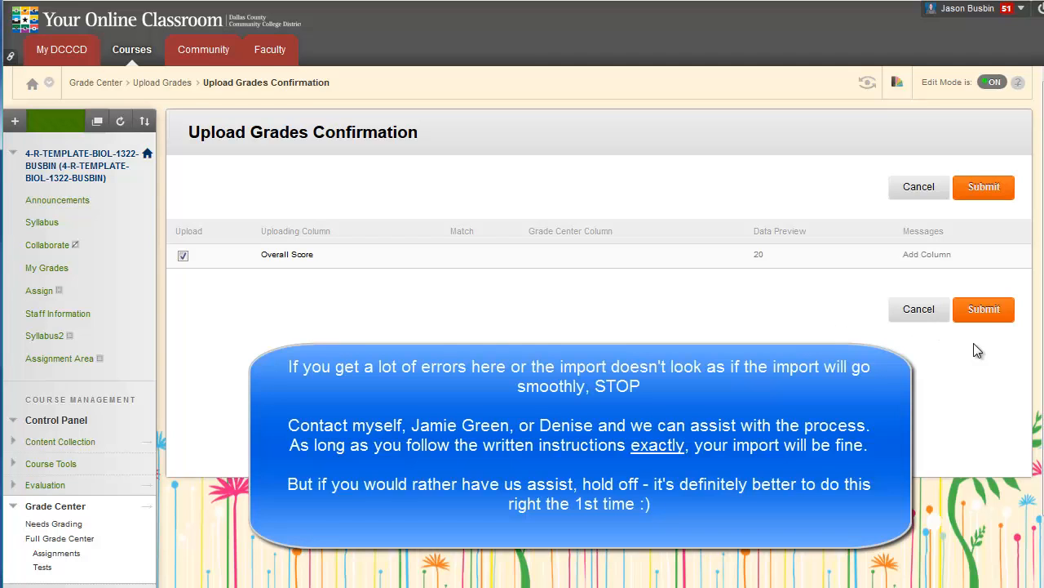
Step: Submit the upload confirmation, adding the Overall Score column with a score of 20 to Grade Center
click(986, 312)
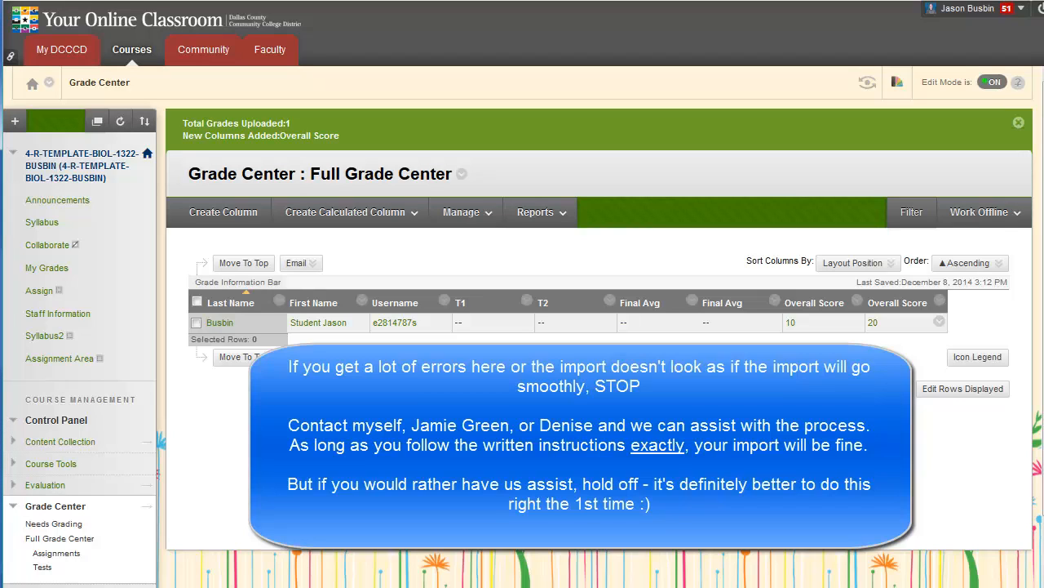
click(992, 212)
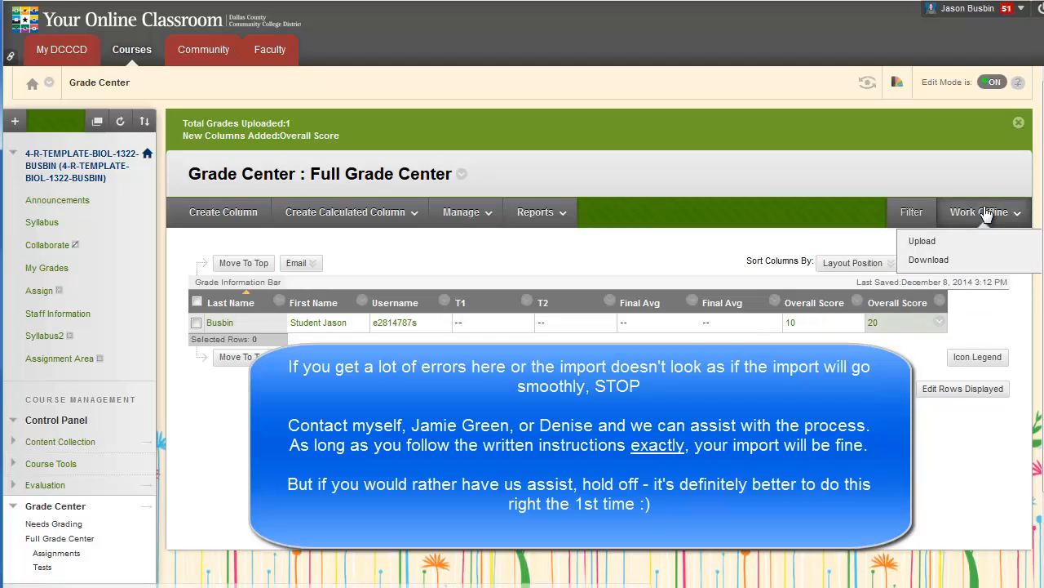
click(954, 243)
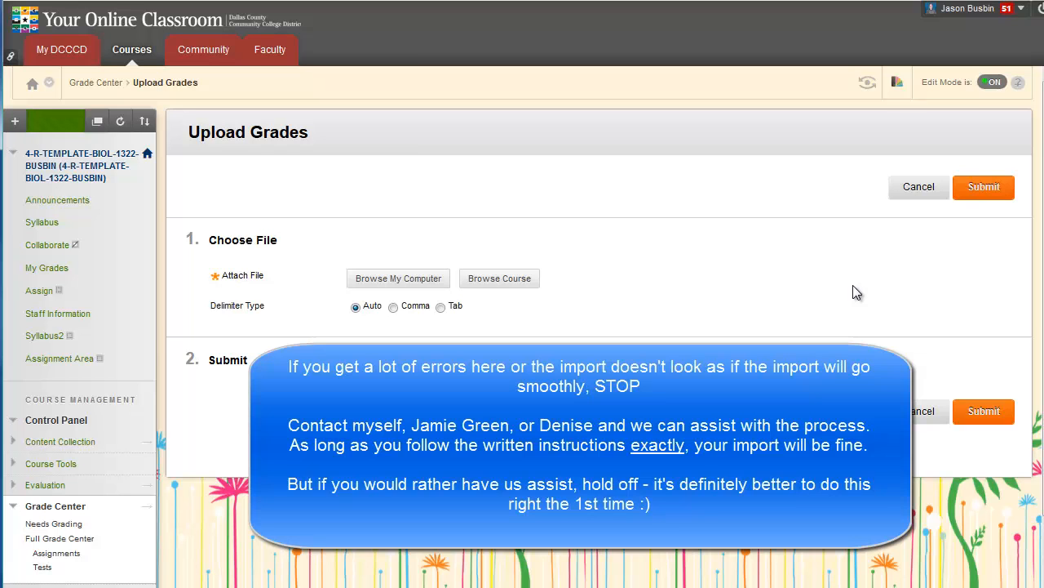
click(901, 194)
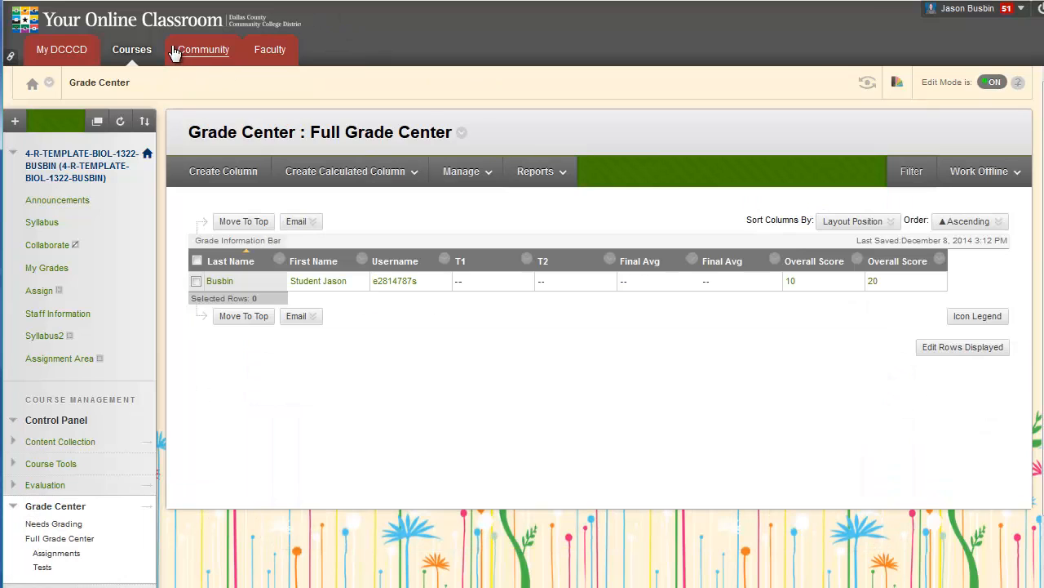